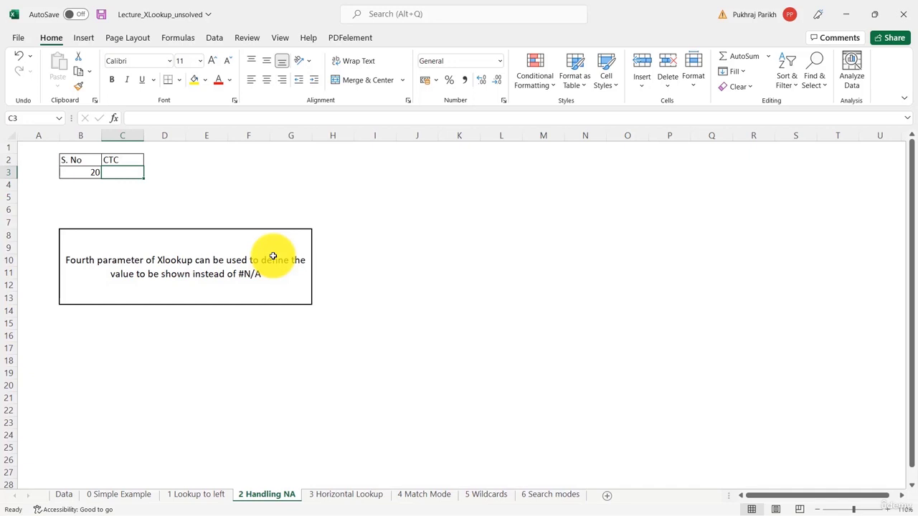
Set the S. No in B3 to 2000 and check the last serial numbers on the Data sheet.
{"action": "left_click", "coordinate": [93, 174]}
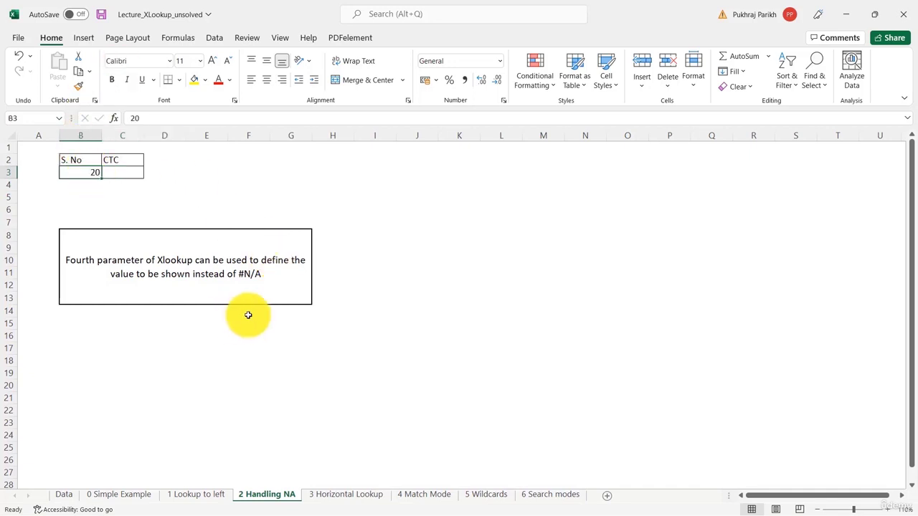
{"action": "type", "text": "2000"}
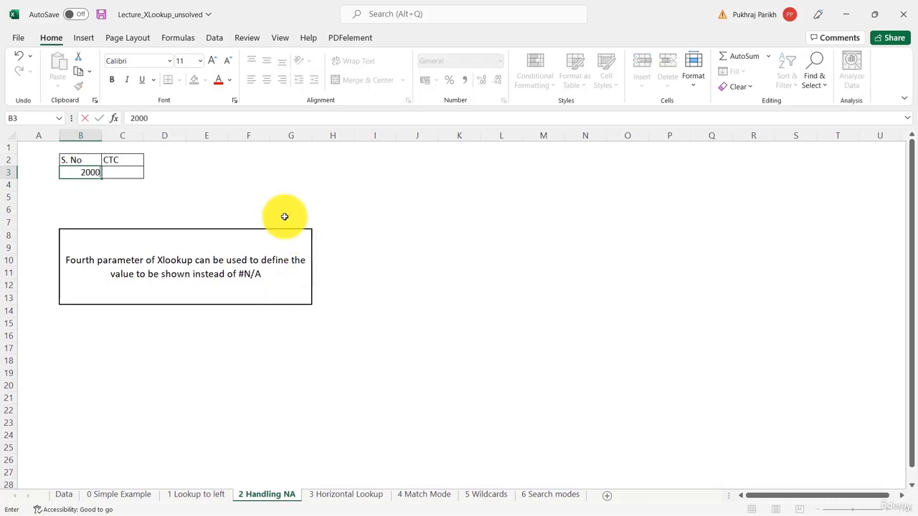
{"action": "left_click", "coordinate": [289, 185]}
{"action": "left_click", "coordinate": [64, 494]}
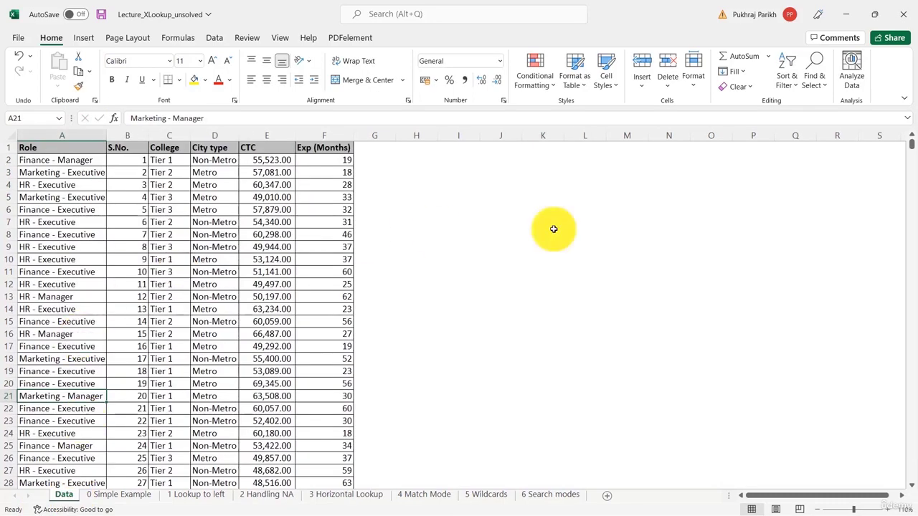
{"action": "left_click_drag", "start_coordinate": [912, 148], "coordinate": [909, 504]}
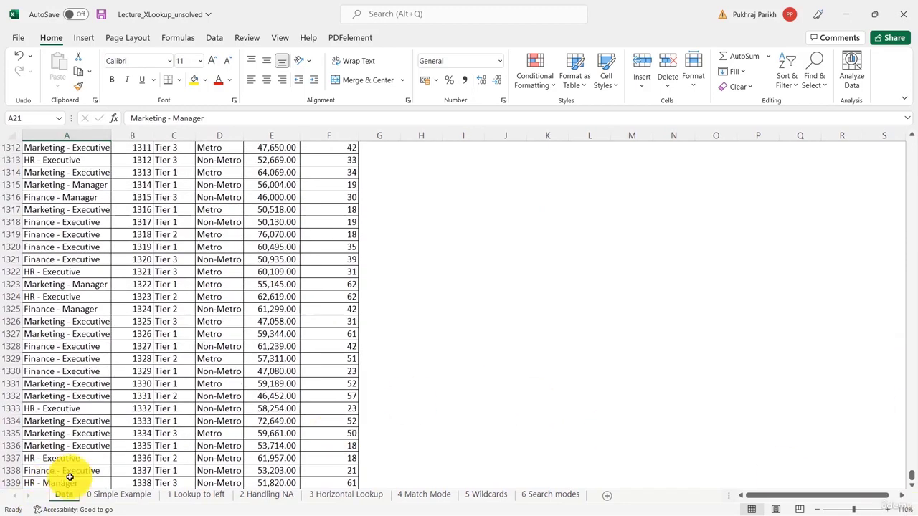
{"action": "left_click", "coordinate": [273, 495]}
Start an XLOOKUP formula in C3 with B3 as lookup value and Data!B2:B1339 as lookup array.
{"action": "left_click", "coordinate": [122, 167]}
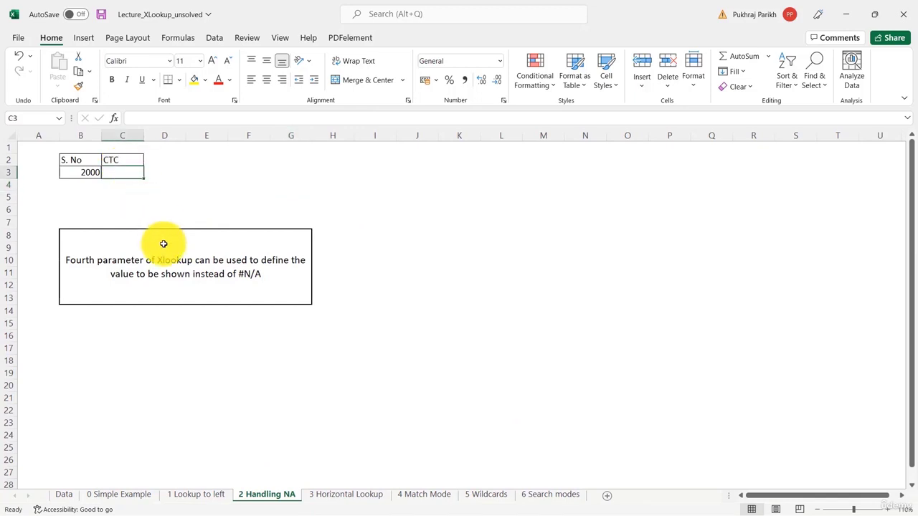
{"action": "type", "text": "=xl"}
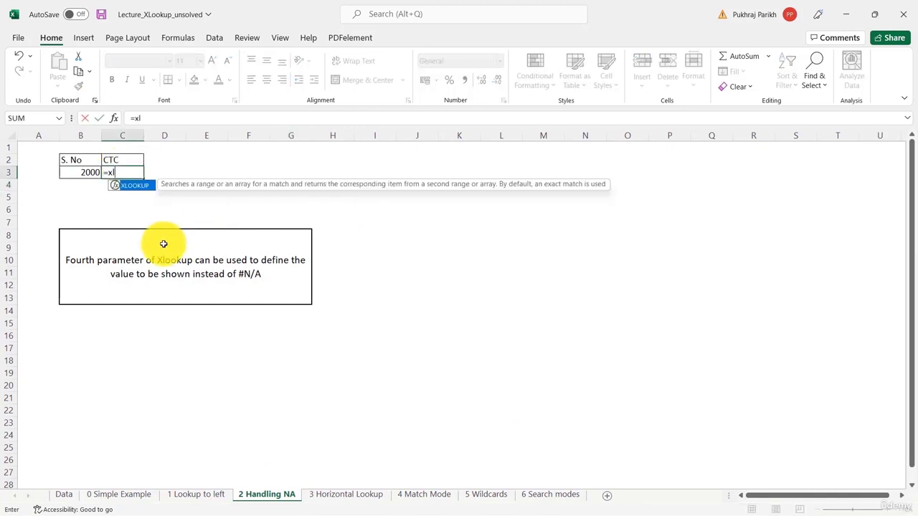
{"action": "key", "text": "Tab"}
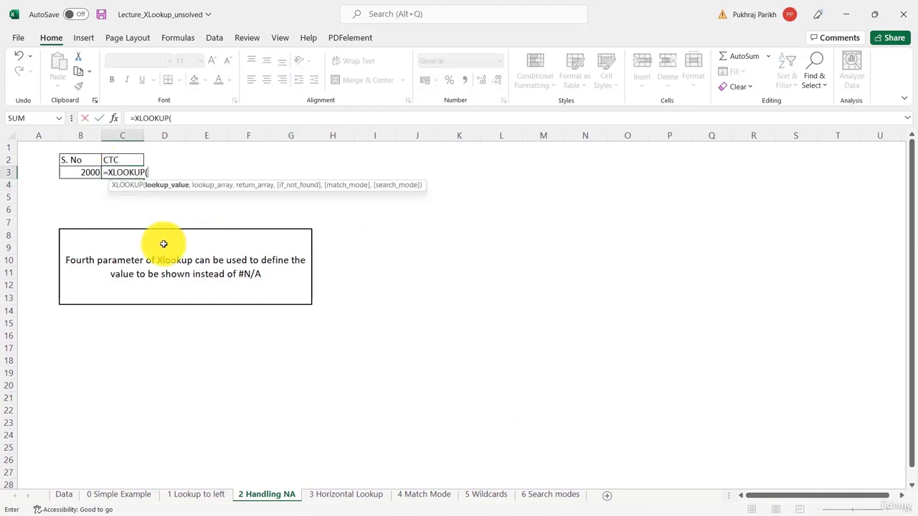
{"action": "left_click", "coordinate": [79, 172]}
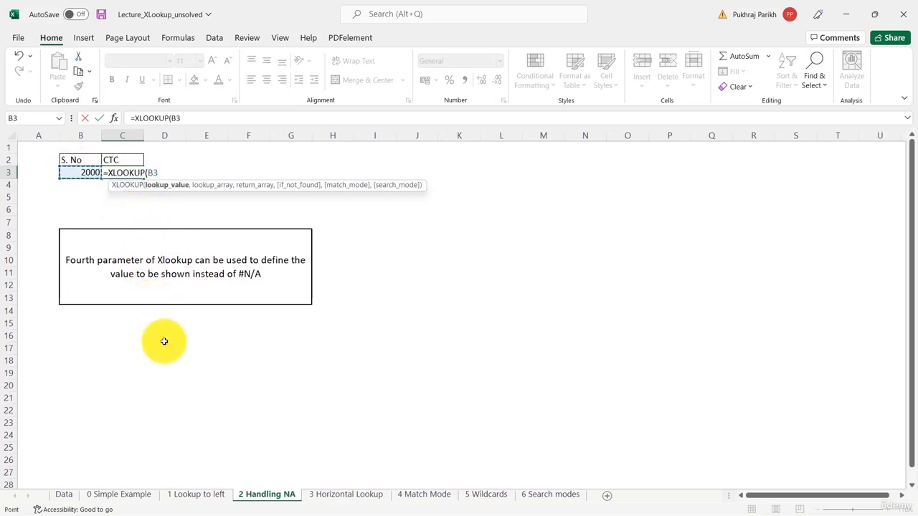
{"action": "type", "text": ","}
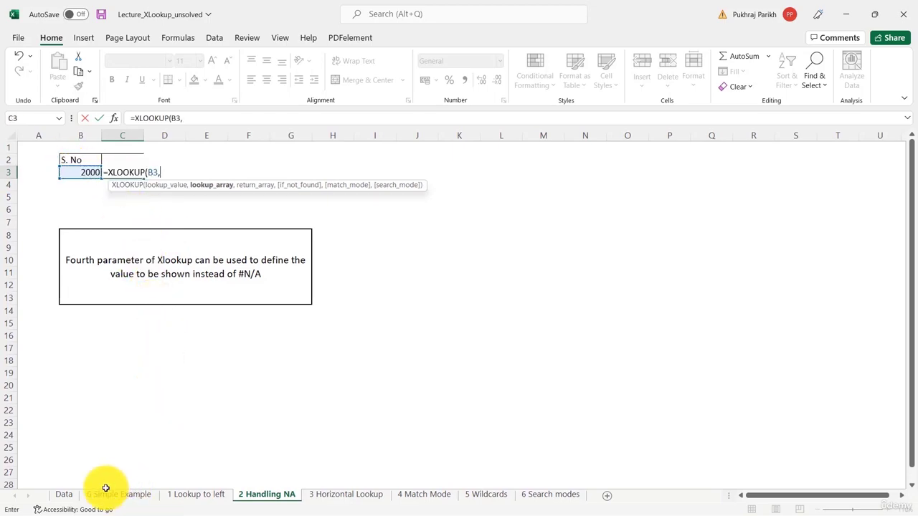
{"action": "left_click", "coordinate": [64, 494]}
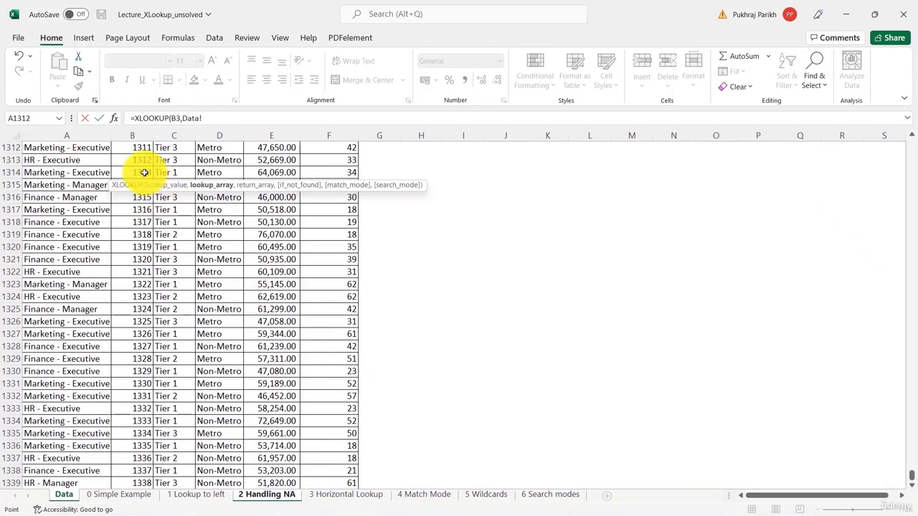
{"action": "left_click", "coordinate": [136, 485]}
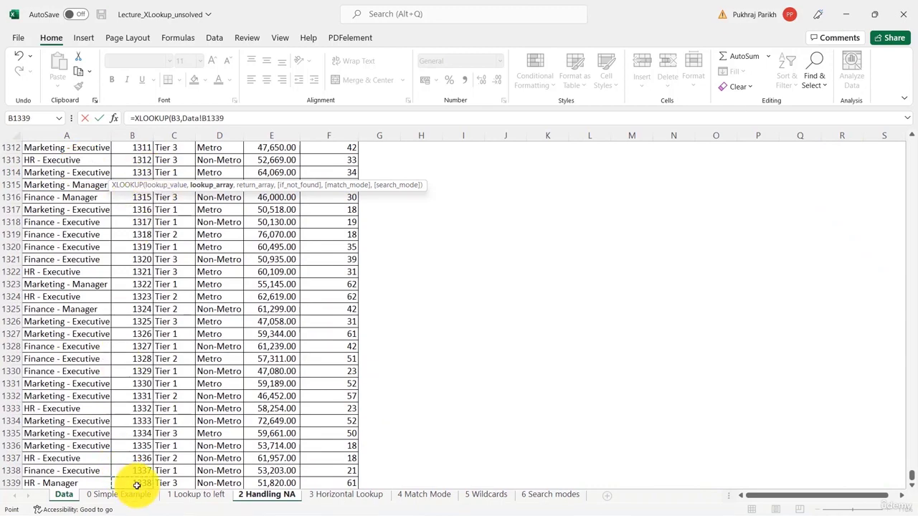
{"action": "key", "text": "ctrl+shift+Up"}
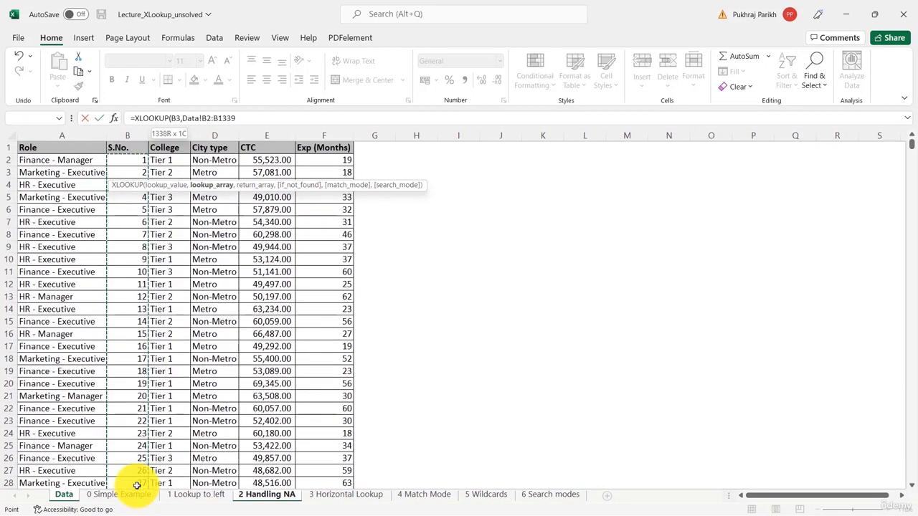
{"action": "type", "text": ","}
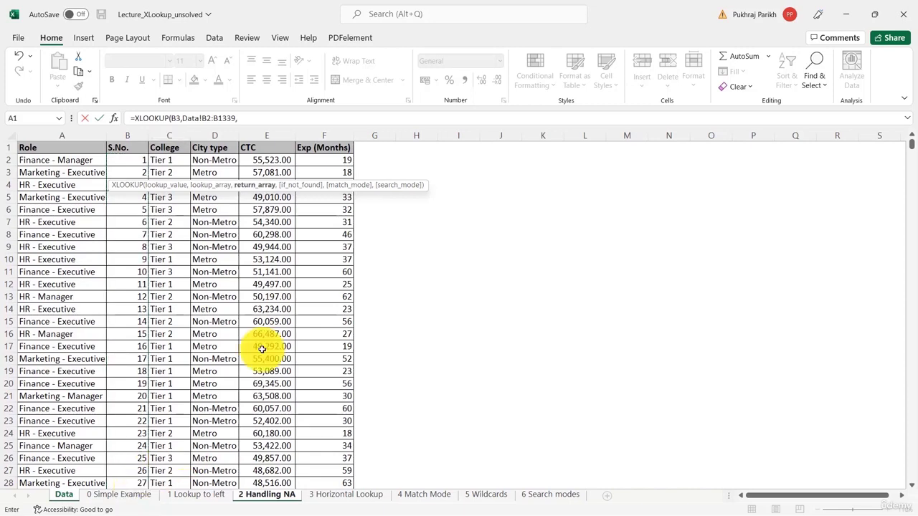
Complete the XLOOKUP with return array Data!E2:E1339 and if-not-found text "Not Found", and widen column C to fit the result.
{"action": "left_click", "coordinate": [279, 160]}
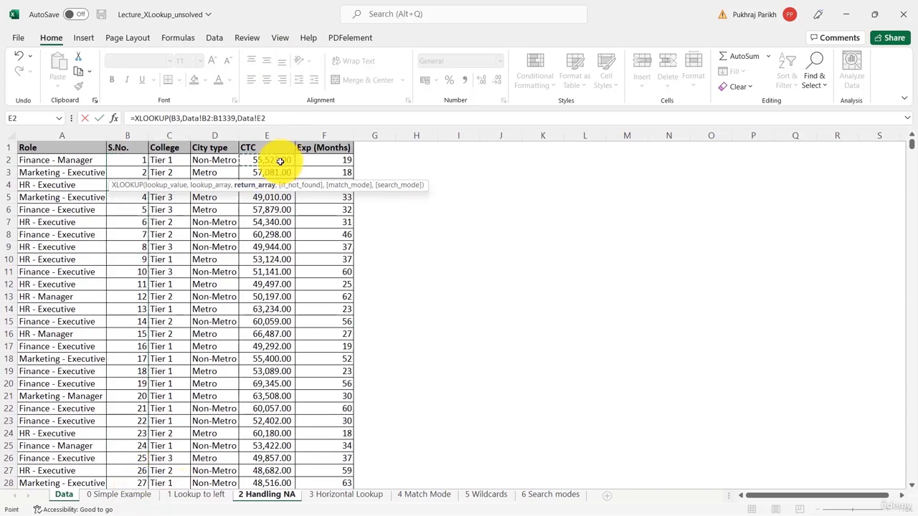
{"action": "key", "text": "ctrl+shift+Down"}
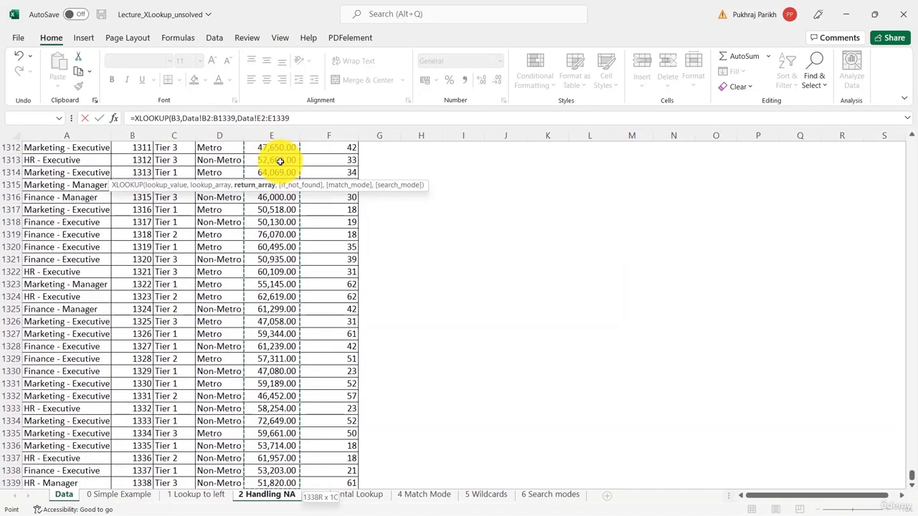
{"action": "type", "text": ","}
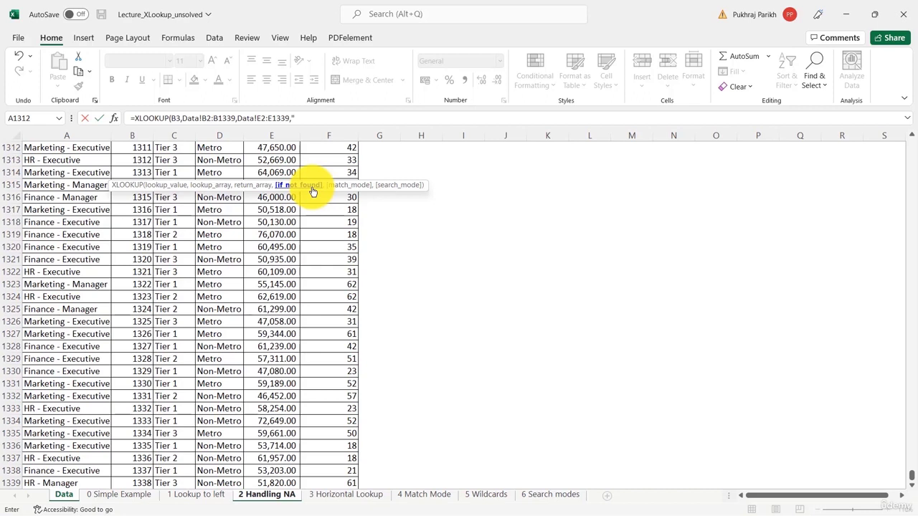
{"action": "type", "text": "Not Found\")"}
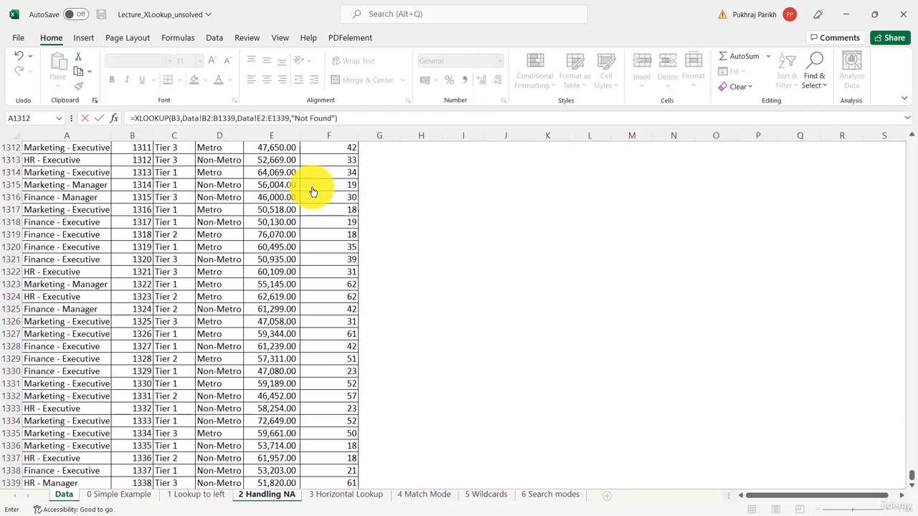
{"action": "key", "text": "Return"}
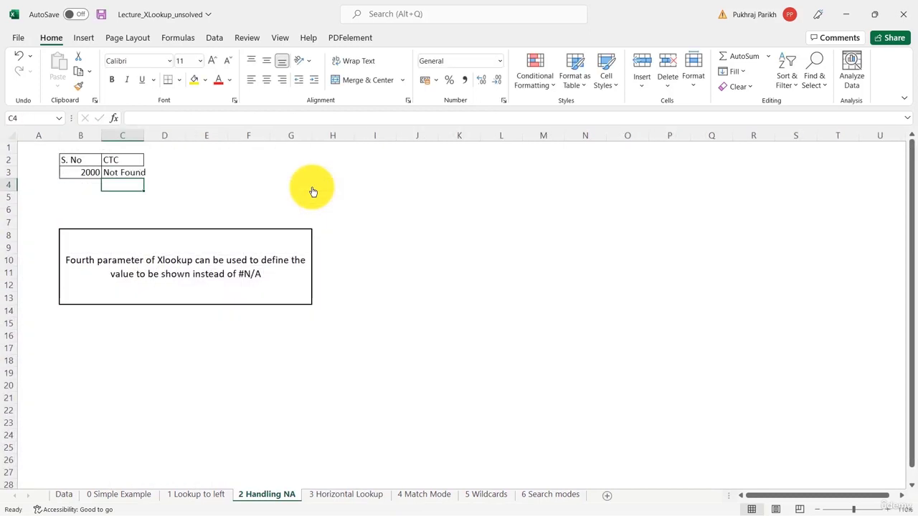
{"action": "left_click_drag", "start_coordinate": [144, 135], "coordinate": [166, 135]}
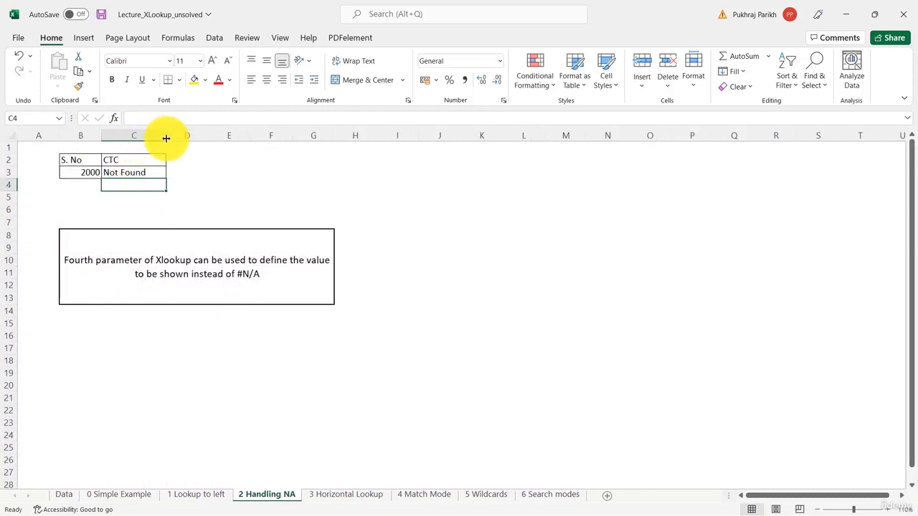
Test the C3 lookup by setting the S. No in B3 to 20 and finally to 2500.
{"action": "left_click", "coordinate": [149, 172]}
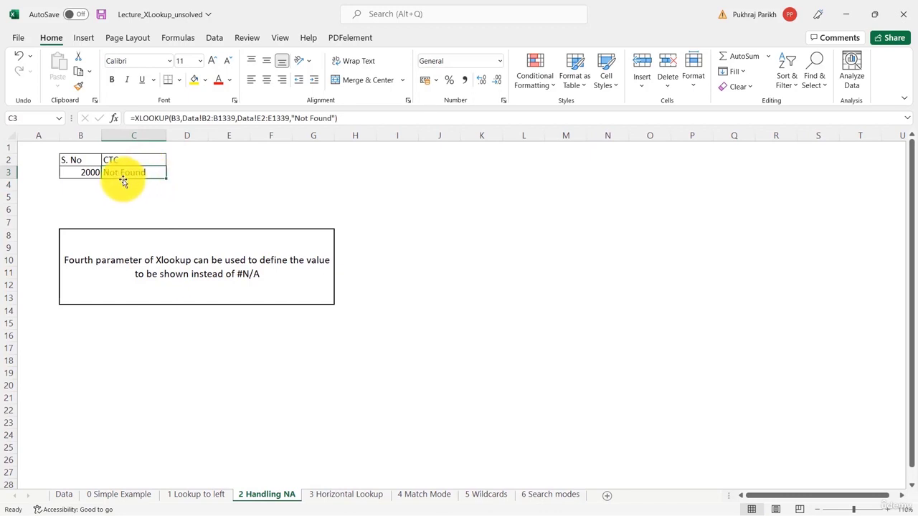
{"action": "left_click", "coordinate": [83, 171]}
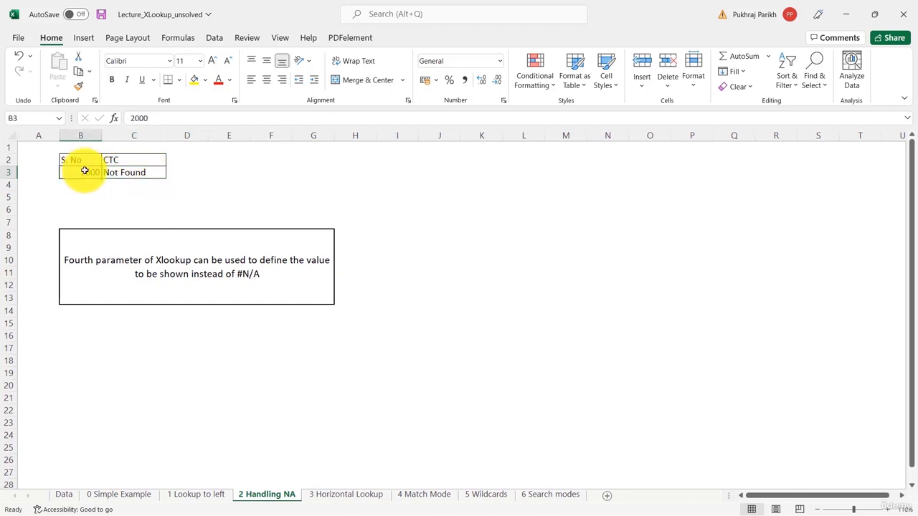
{"action": "type", "text": "20"}
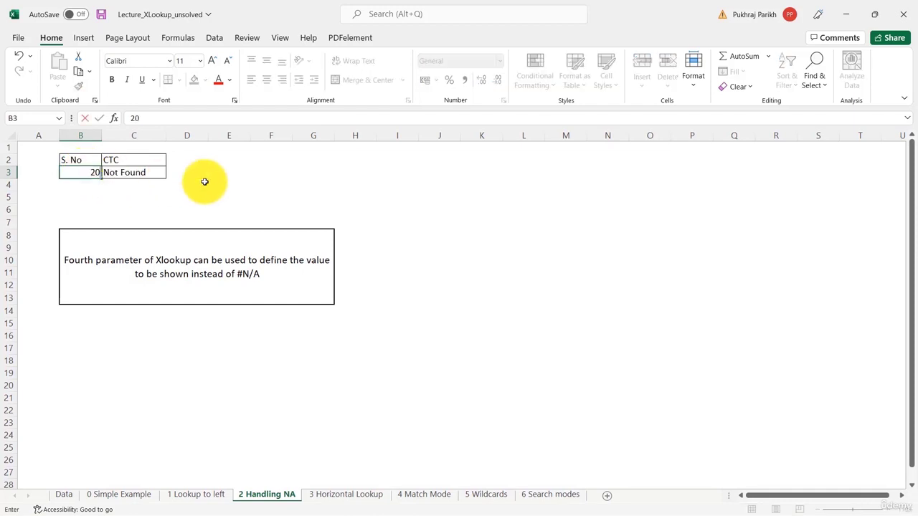
{"action": "left_click", "coordinate": [201, 184]}
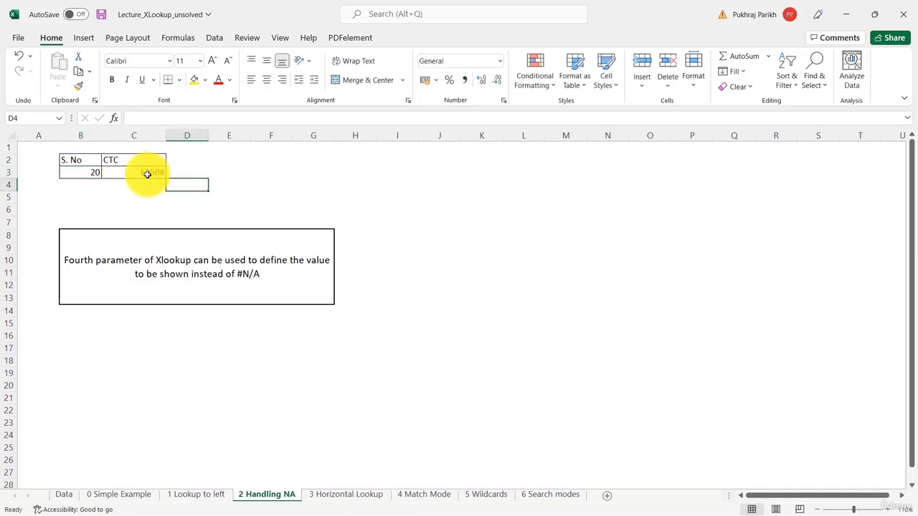
{"action": "left_click", "coordinate": [88, 170]}
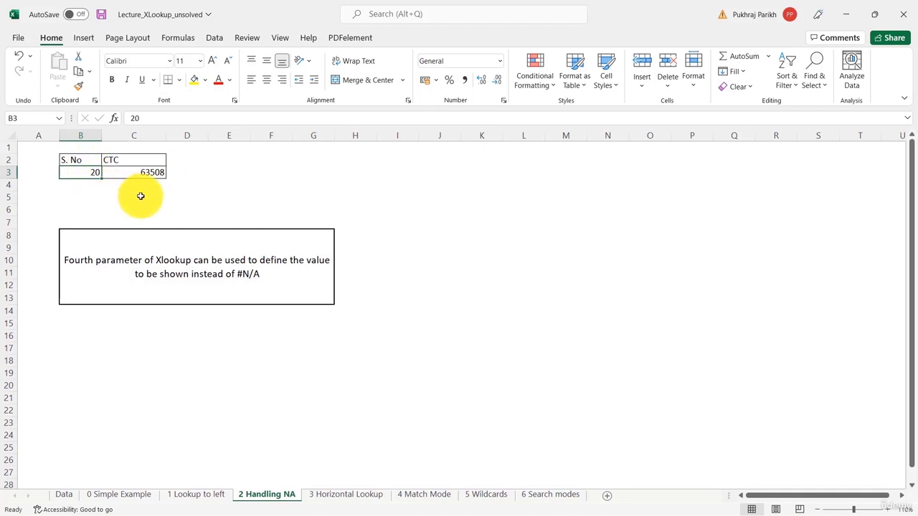
{"action": "type", "text": "2500"}
{"action": "left_click", "coordinate": [143, 174]}
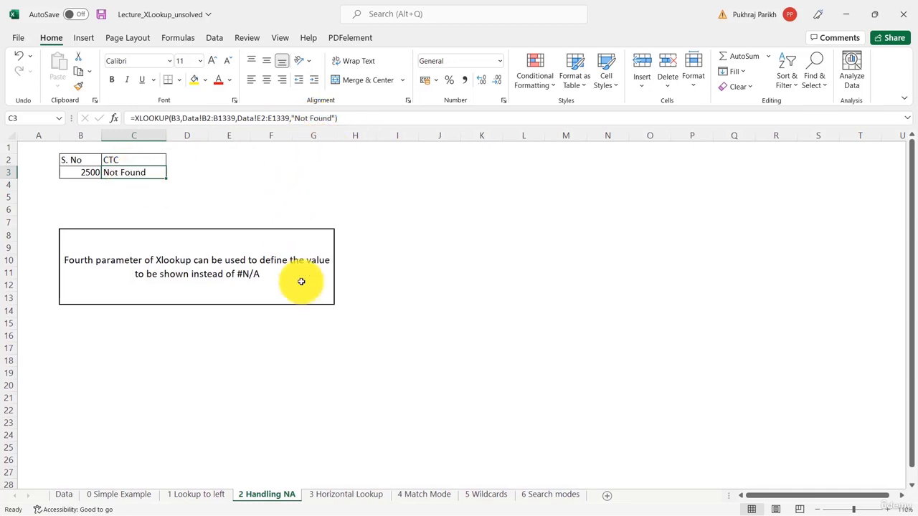
On the 3 Horizontal Lookup sheet, start an XLOOKUP in C11 with lookup value C10 and lookup array C2:G2.
{"action": "left_click", "coordinate": [371, 494]}
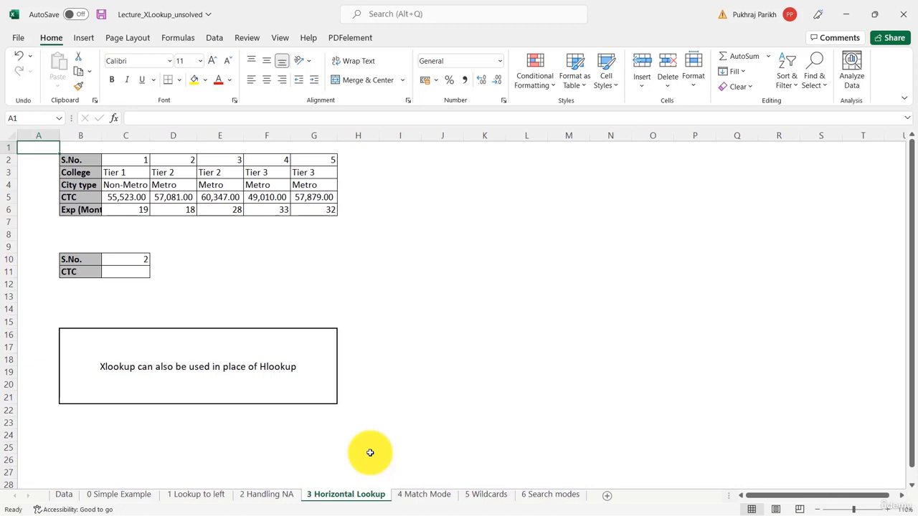
{"action": "left_click", "coordinate": [126, 271]}
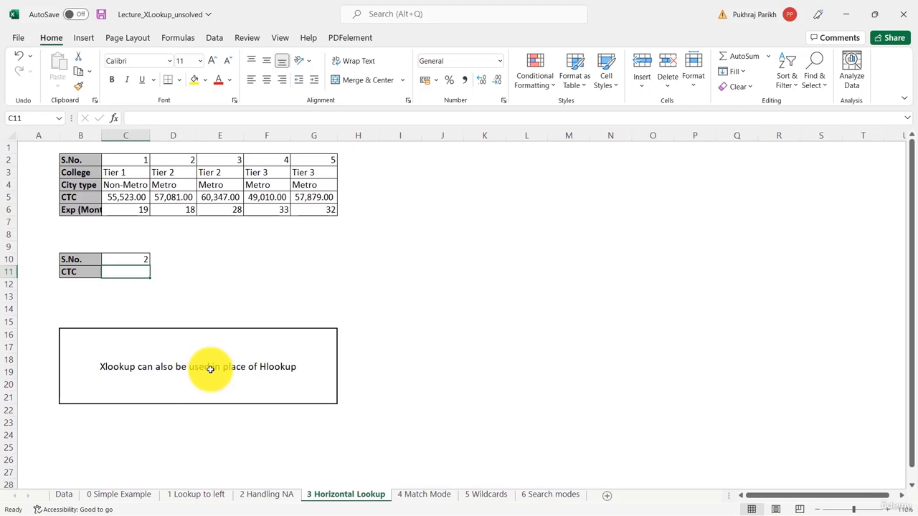
{"action": "type", "text": "=xl"}
{"action": "key", "text": "Tab"}
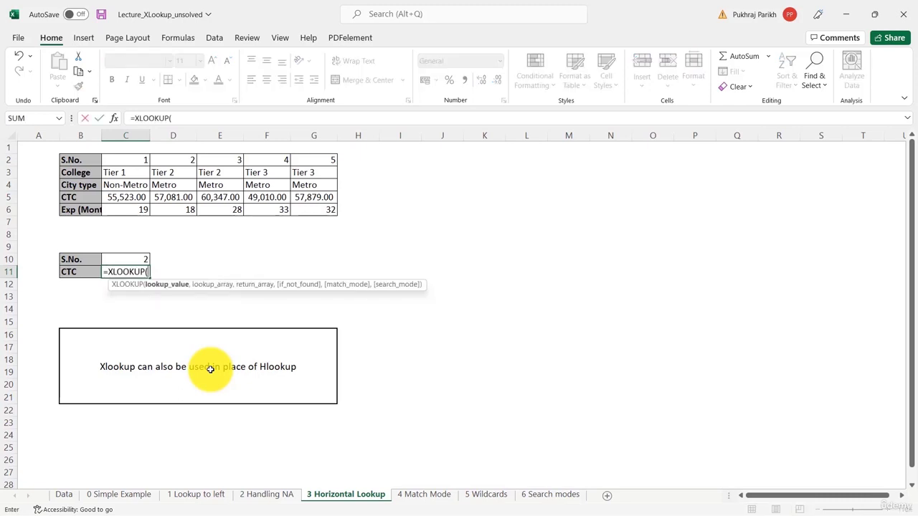
{"action": "left_click", "coordinate": [125, 259]}
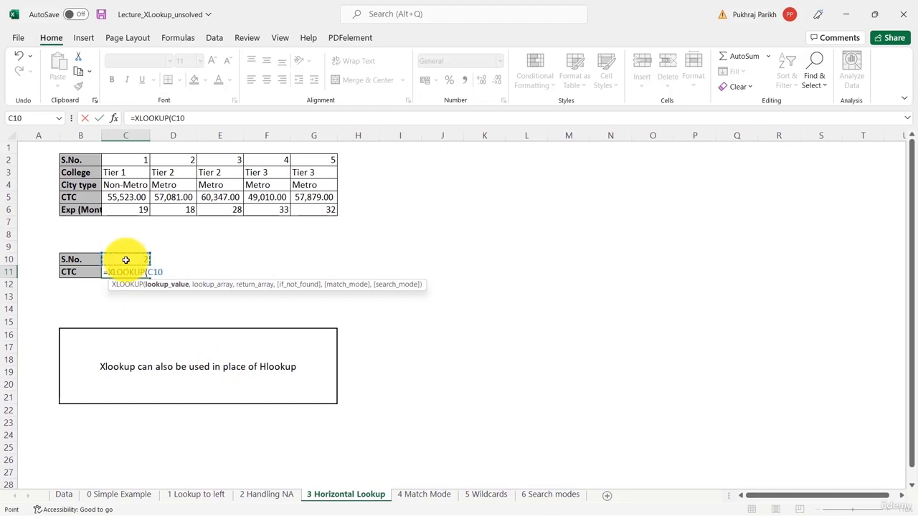
{"action": "type", "text": ","}
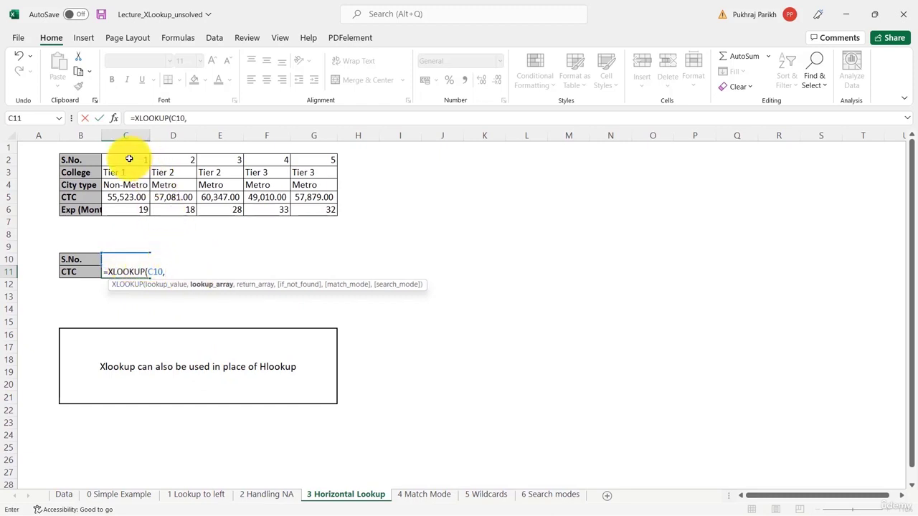
{"action": "left_click_drag", "start_coordinate": [129, 159], "coordinate": [322, 169]}
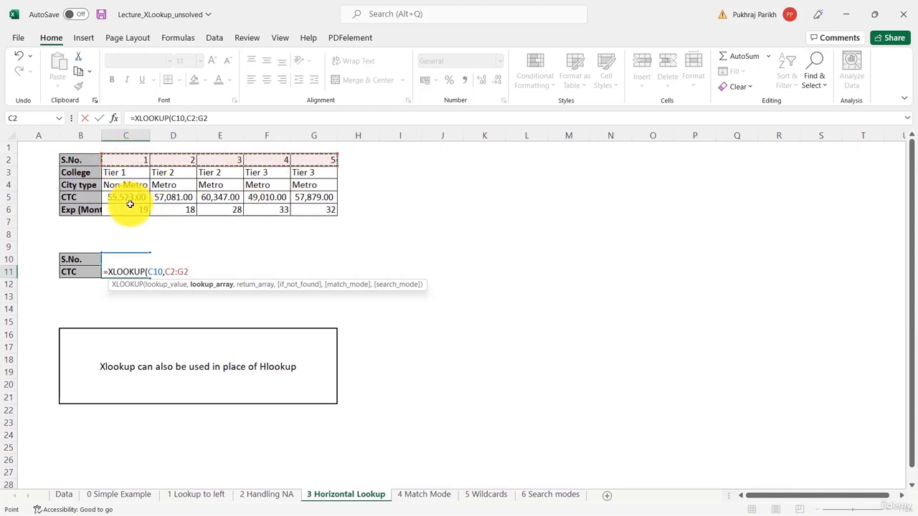
{"action": "type", "text": ","}
Complete the C11 XLOOKUP with return array C5:G5 and compare its result with the CTC in D5.
{"action": "left_click_drag", "start_coordinate": [126, 198], "coordinate": [298, 203]}
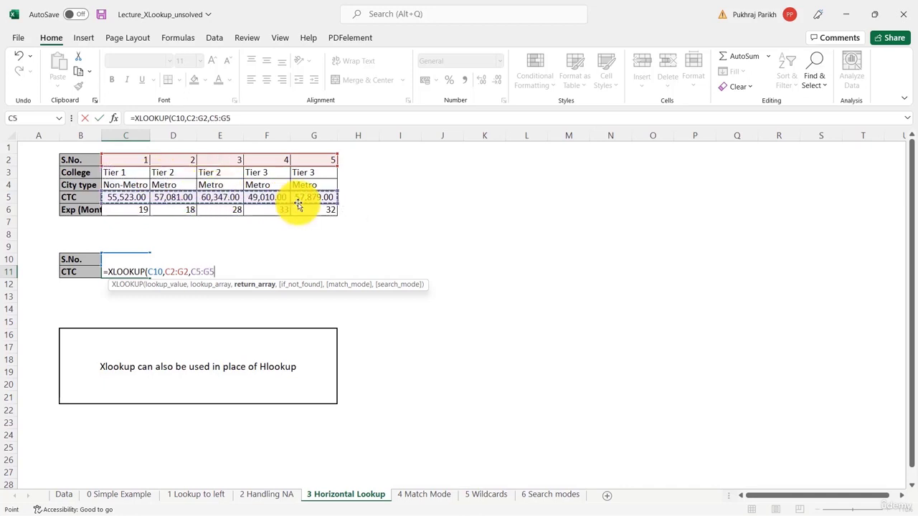
{"action": "type", "text": ")"}
{"action": "key", "text": "Return"}
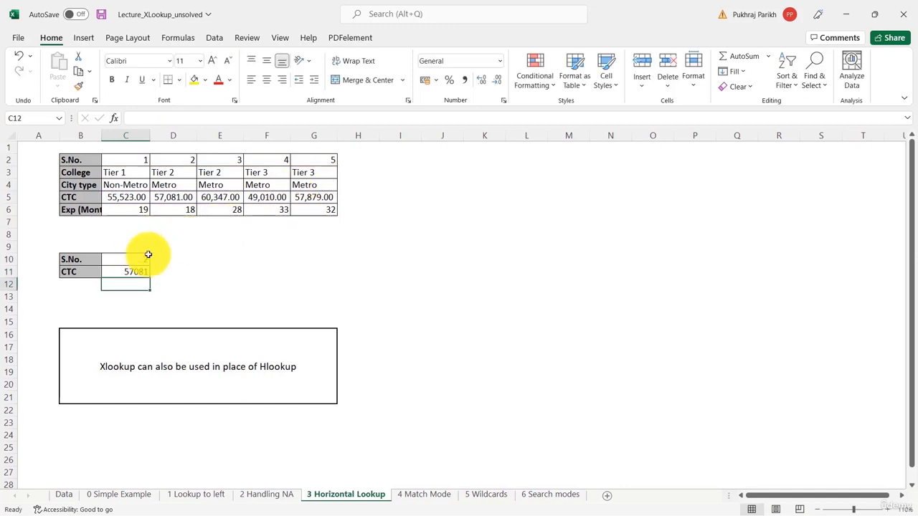
{"action": "left_click", "coordinate": [164, 199]}
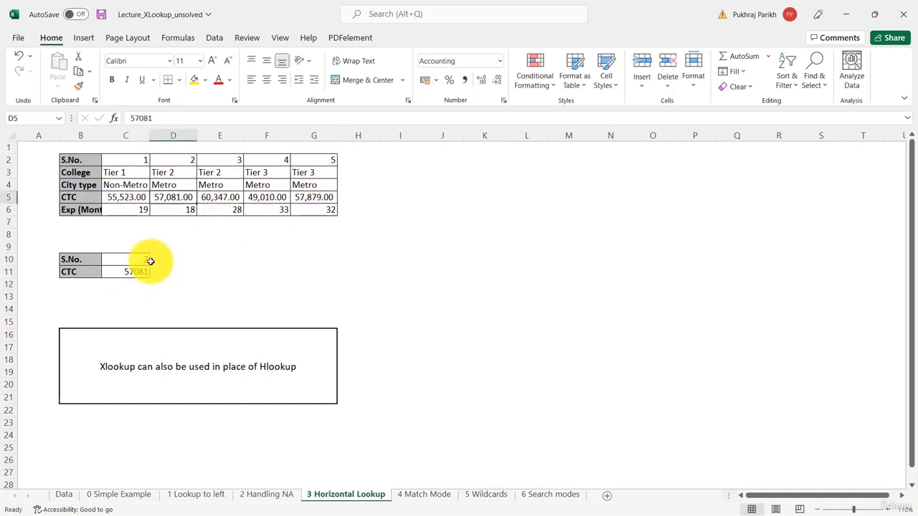
{"action": "left_click", "coordinate": [124, 272]}
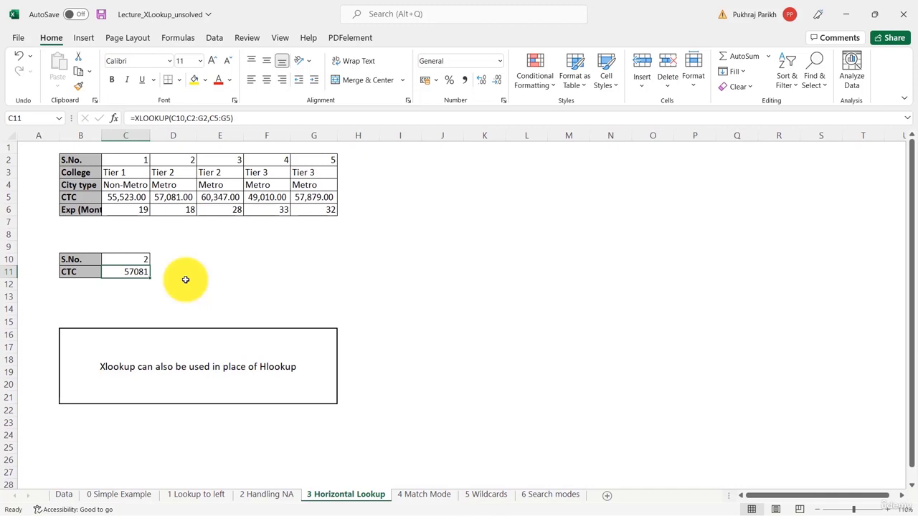
Open the 4 Match Mode sheet and examine the experience thresholds and bonus percentages in the upper New year Bonus table.
{"action": "left_click", "coordinate": [423, 495]}
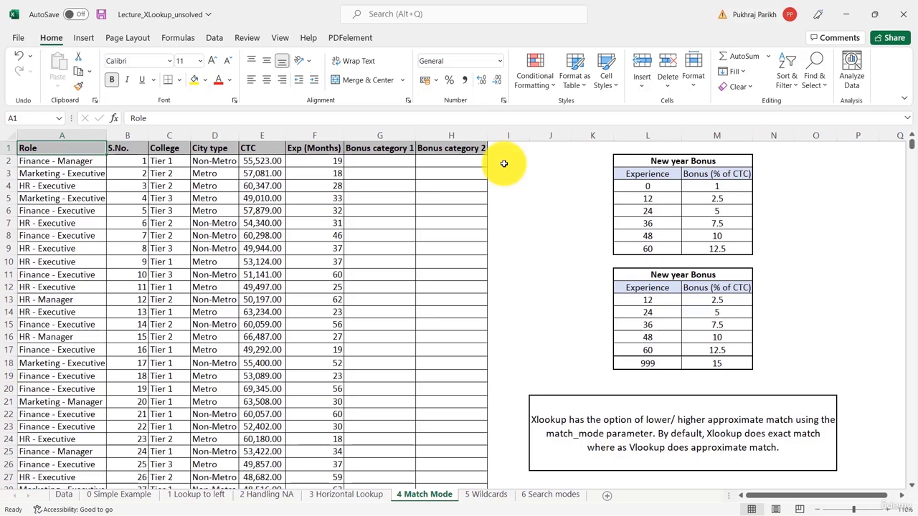
{"action": "left_click", "coordinate": [671, 159]}
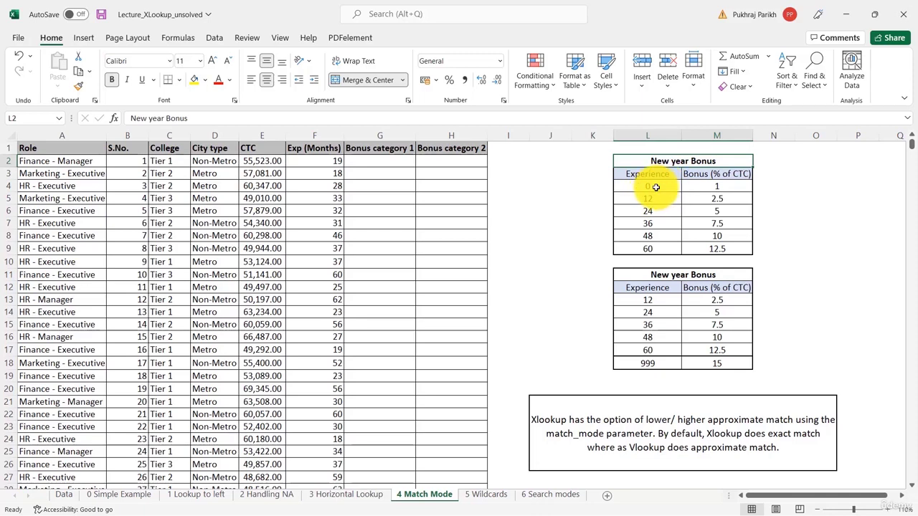
{"action": "left_click", "coordinate": [720, 189]}
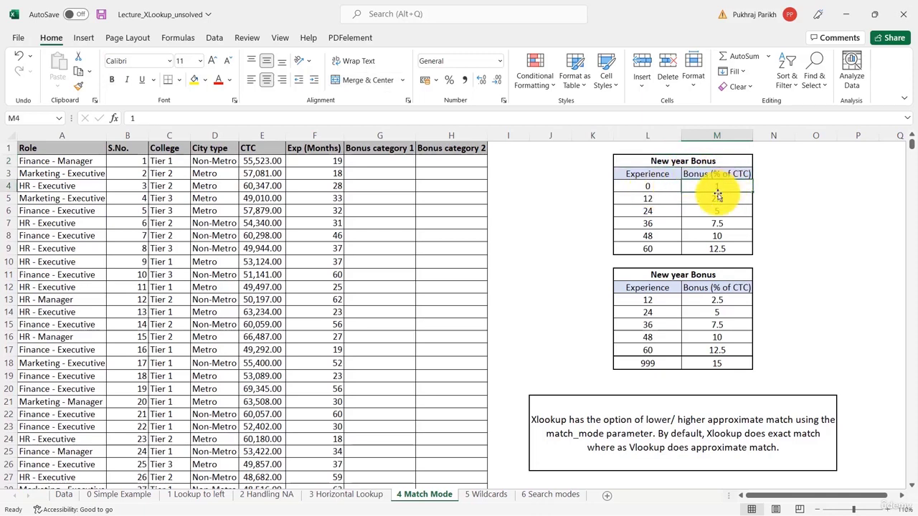
{"action": "left_click", "coordinate": [648, 174]}
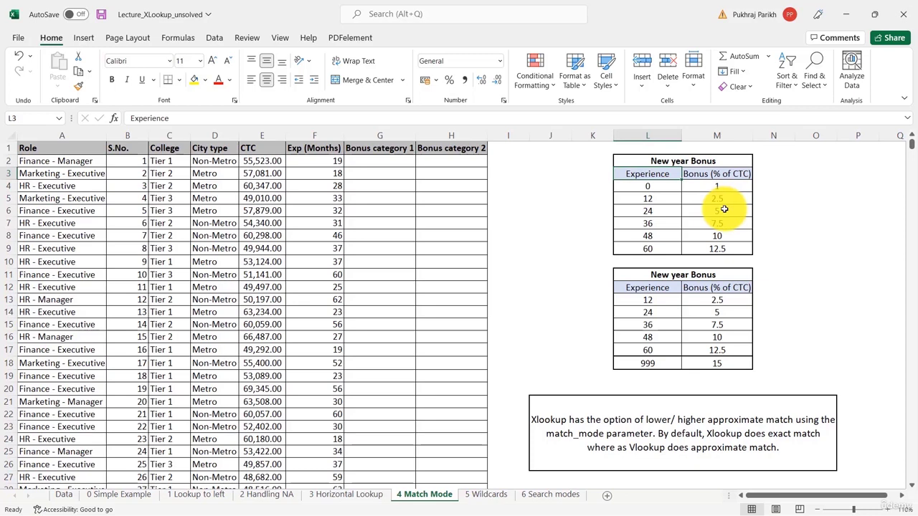
{"action": "left_click_drag", "start_coordinate": [720, 251], "coordinate": [610, 136]}
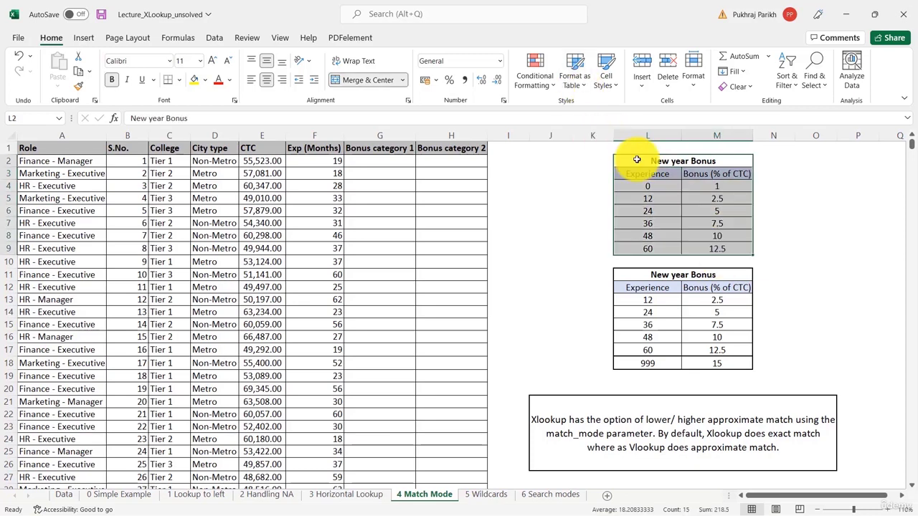
{"action": "left_click", "coordinate": [667, 164]}
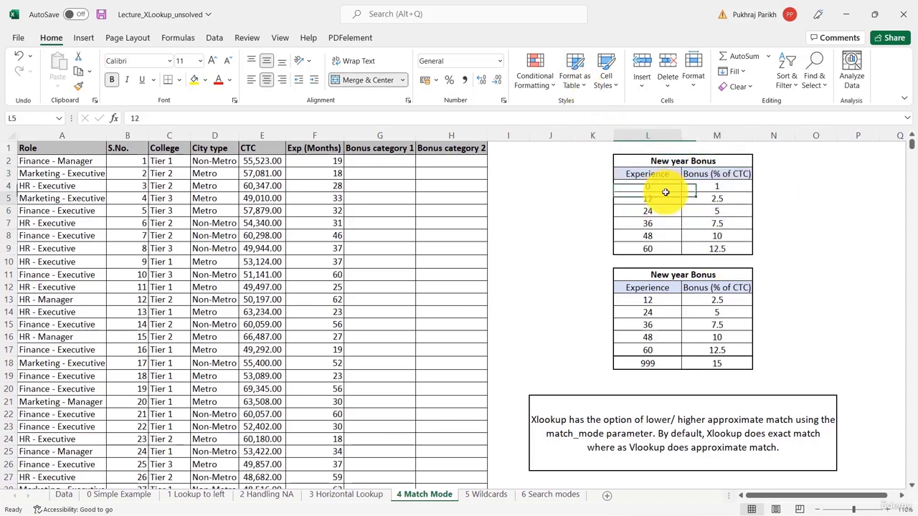
{"action": "left_click", "coordinate": [665, 192]}
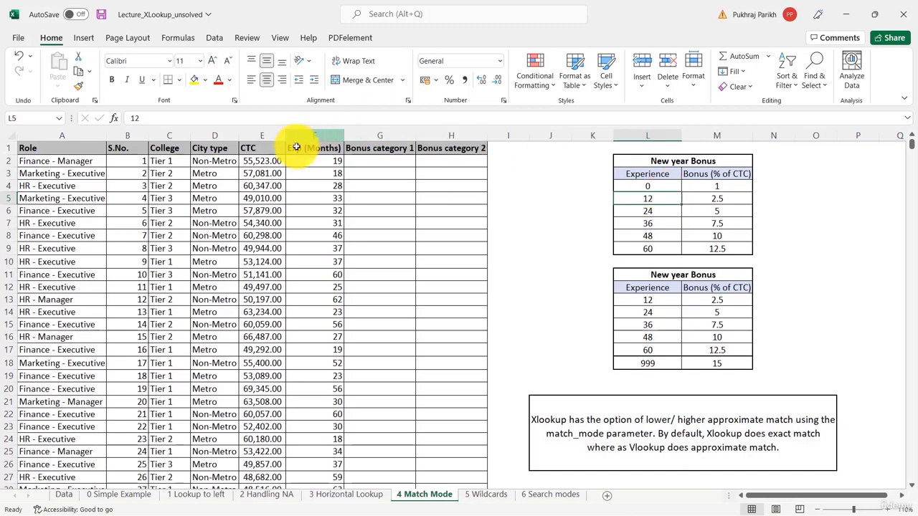
Compare the first employee's experience in F2 with the upper bonus table's 12-month bracket and its bonus percentage.
{"action": "left_click", "coordinate": [320, 163]}
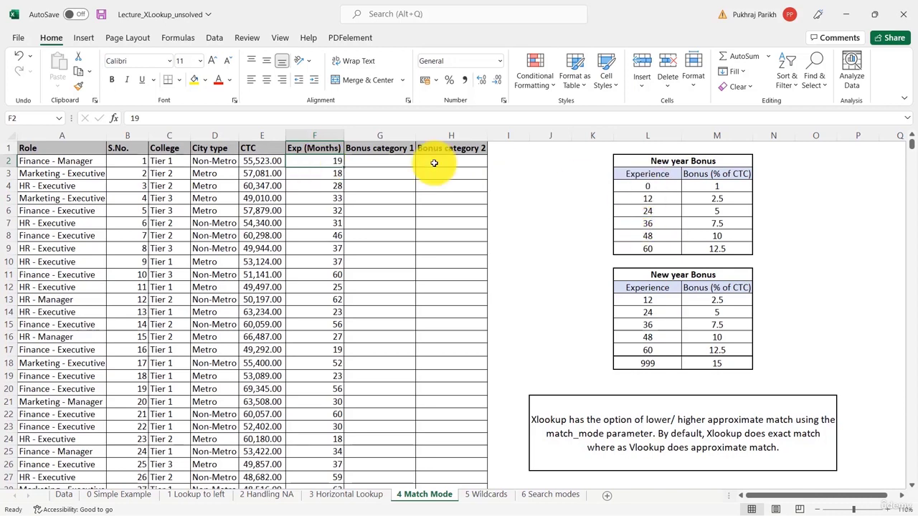
{"action": "left_click", "coordinate": [662, 198]}
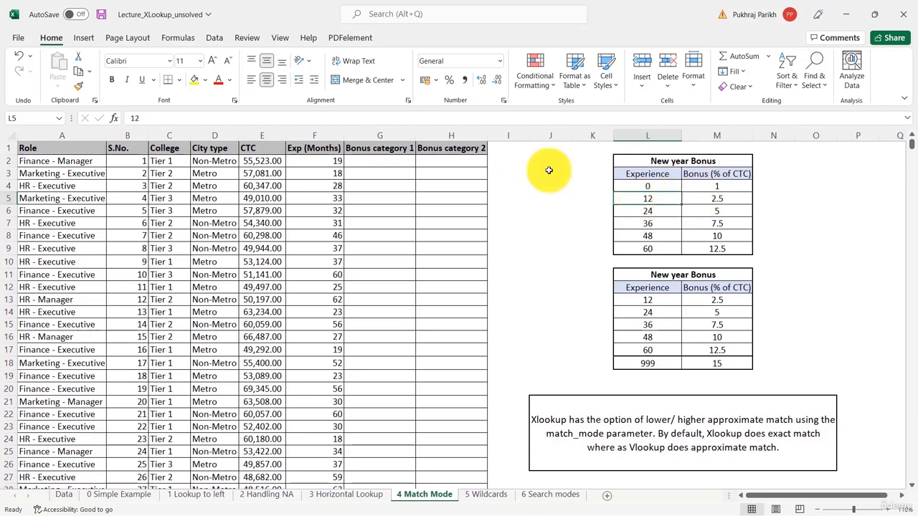
{"action": "left_click", "coordinate": [390, 161]}
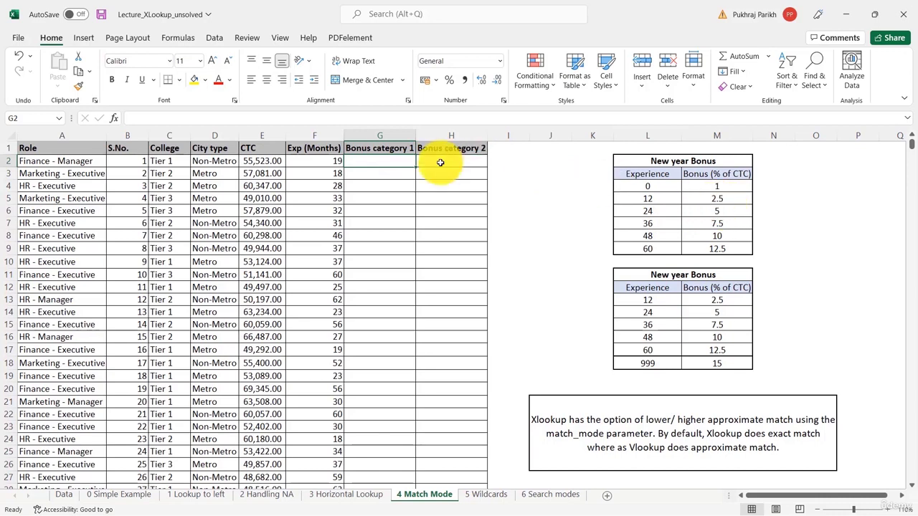
{"action": "left_click", "coordinate": [327, 163]}
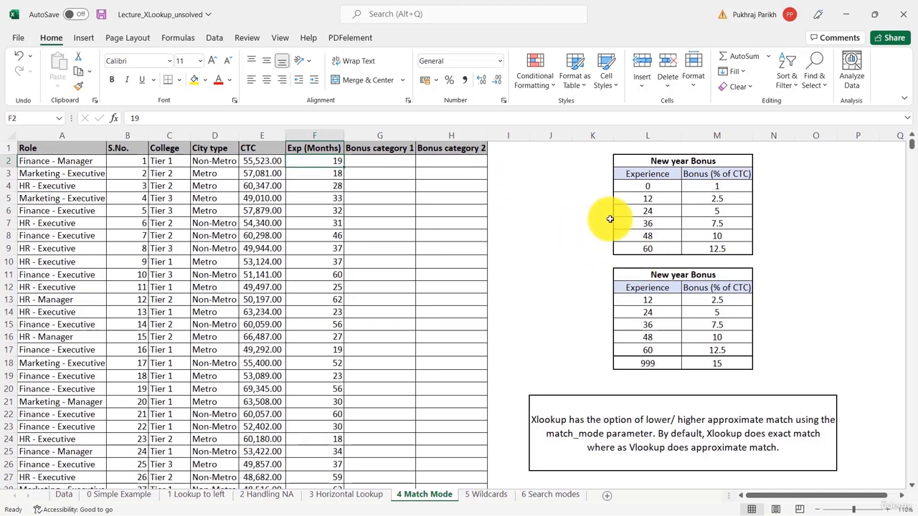
{"action": "left_click", "coordinate": [647, 198]}
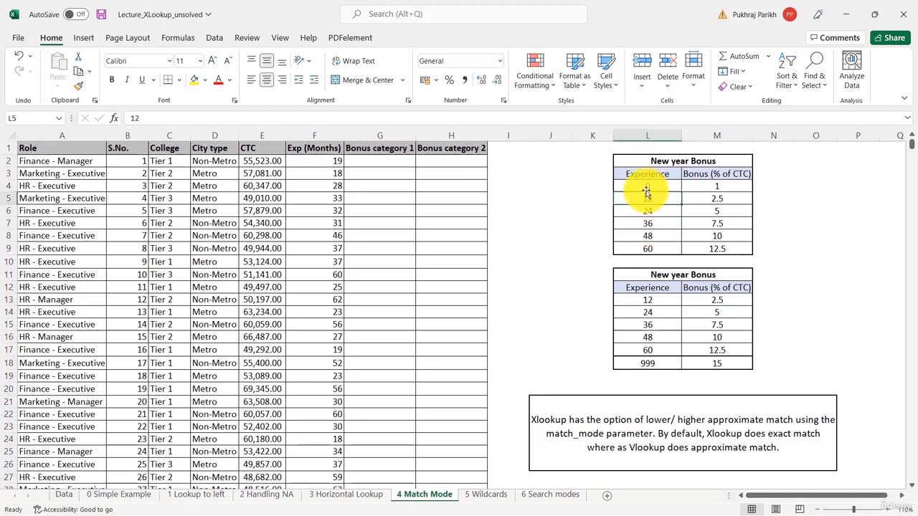
{"action": "left_click", "coordinate": [323, 161]}
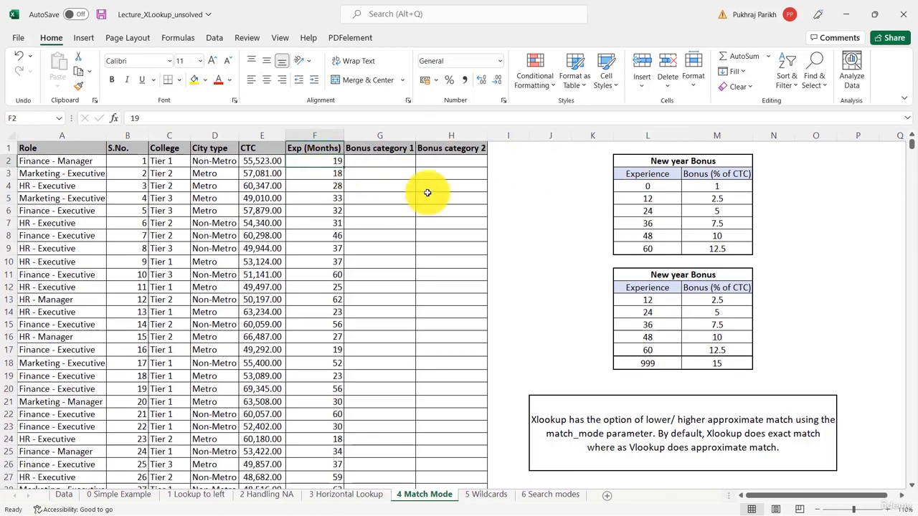
{"action": "left_click", "coordinate": [647, 199]}
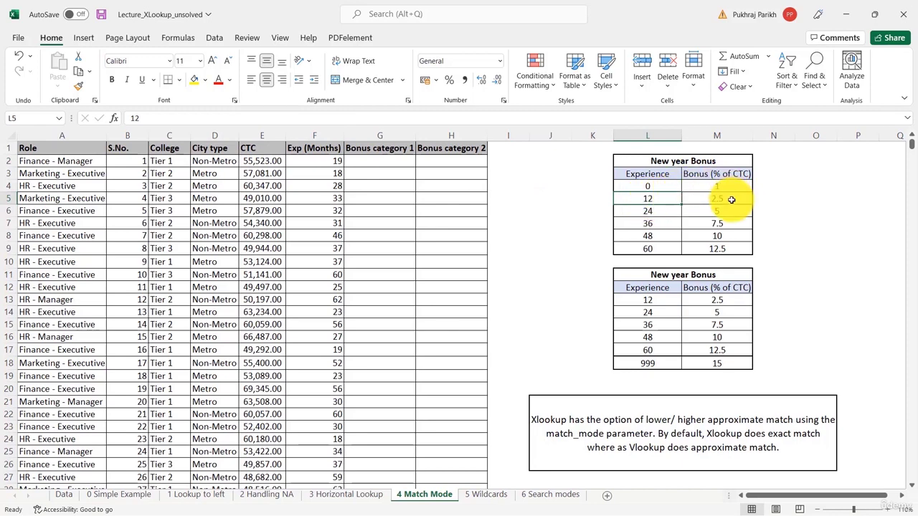
{"action": "left_click", "coordinate": [731, 200]}
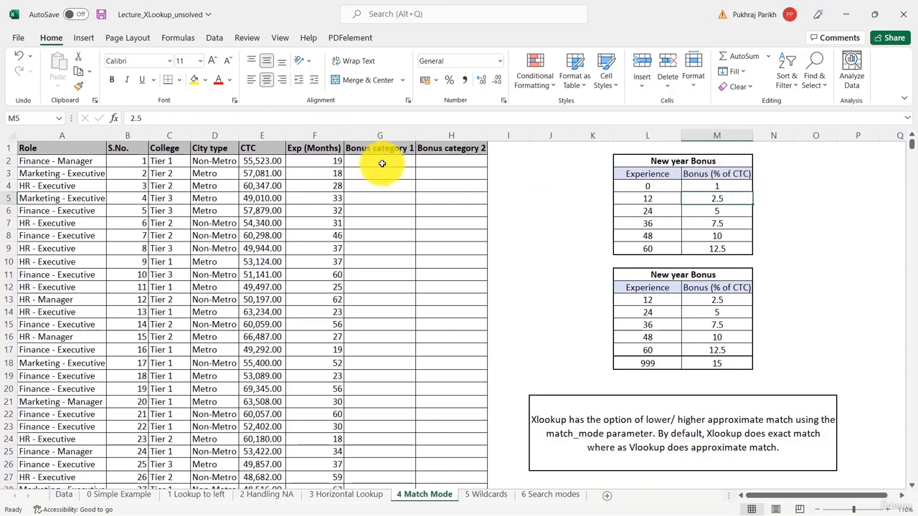
Start an XLOOKUP in G2 under Bonus category 1 with lookup value F2 and lookup array L4:L9.
{"action": "left_click", "coordinate": [382, 164]}
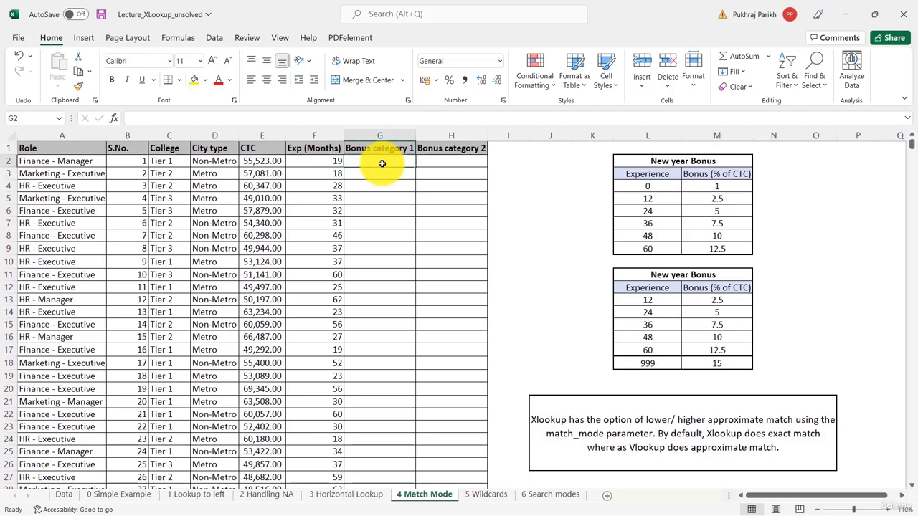
{"action": "type", "text": "=xlo"}
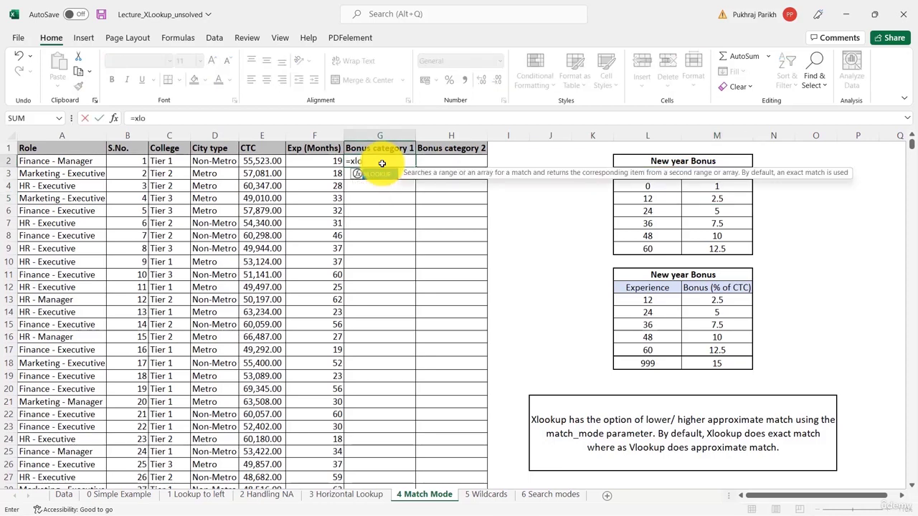
{"action": "key", "text": "Tab"}
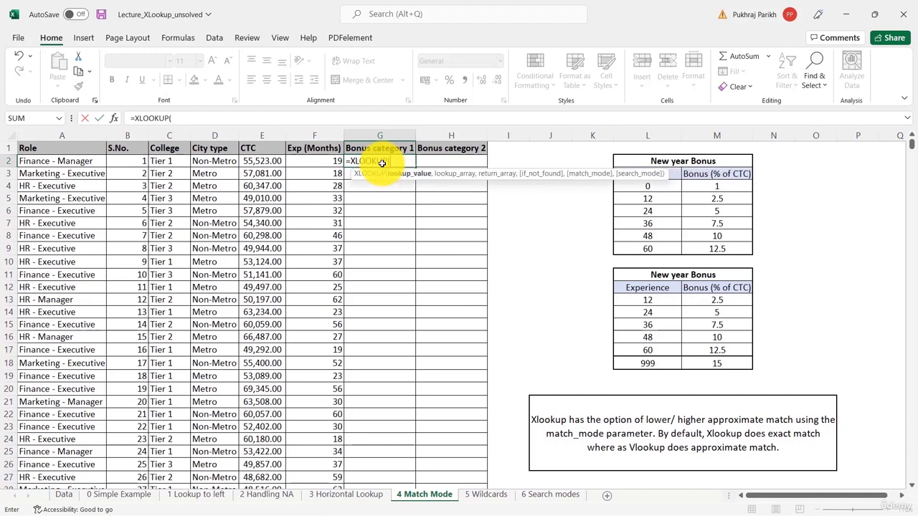
{"action": "left_click", "coordinate": [330, 163]}
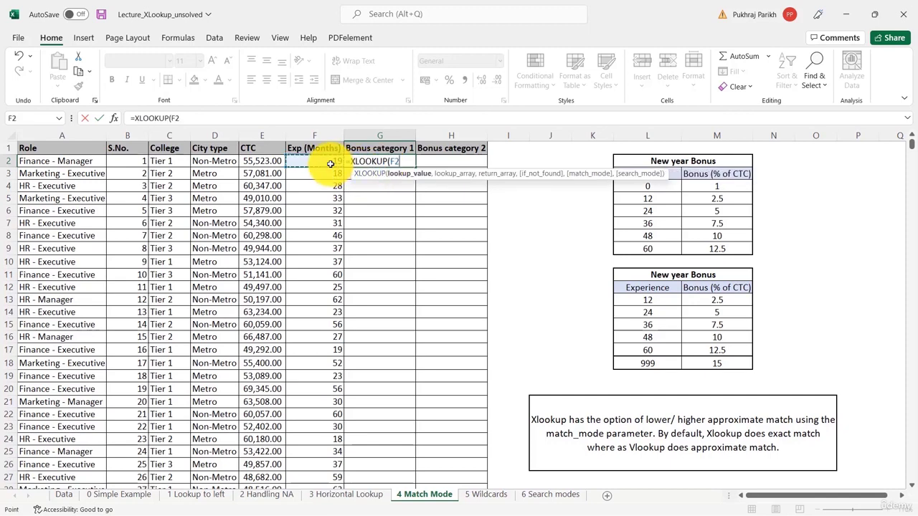
{"action": "type", "text": ","}
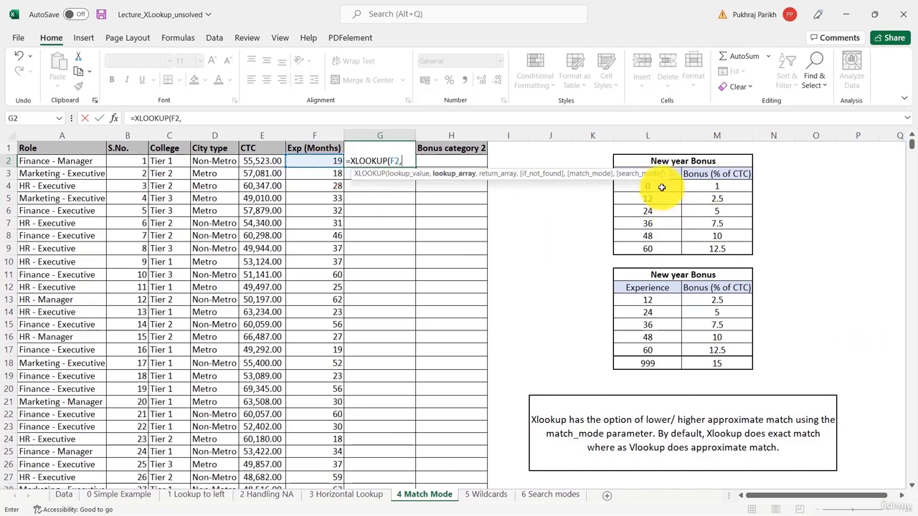
{"action": "left_click", "coordinate": [661, 187]}
{"action": "left_click_drag", "start_coordinate": [661, 187], "coordinate": [660, 244]}
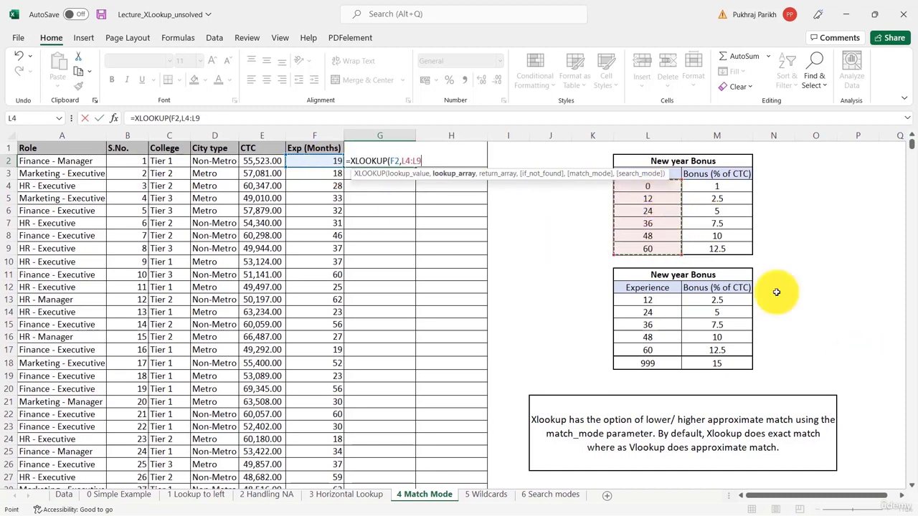
Complete the G2 XLOOKUP with return array M4:M9, if-not-found left empty and match mode -1, and compare its result with M5.
{"action": "type", "text": ","}
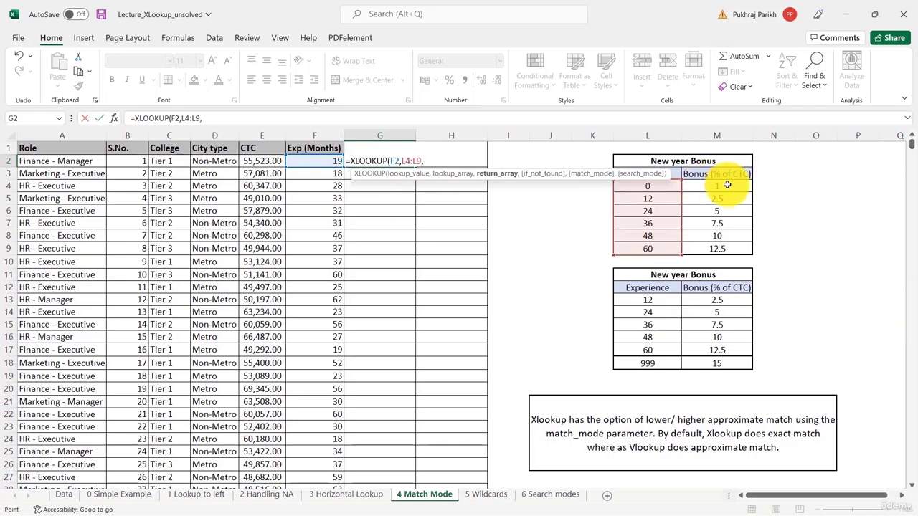
{"action": "left_click_drag", "start_coordinate": [726, 185], "coordinate": [732, 249]}
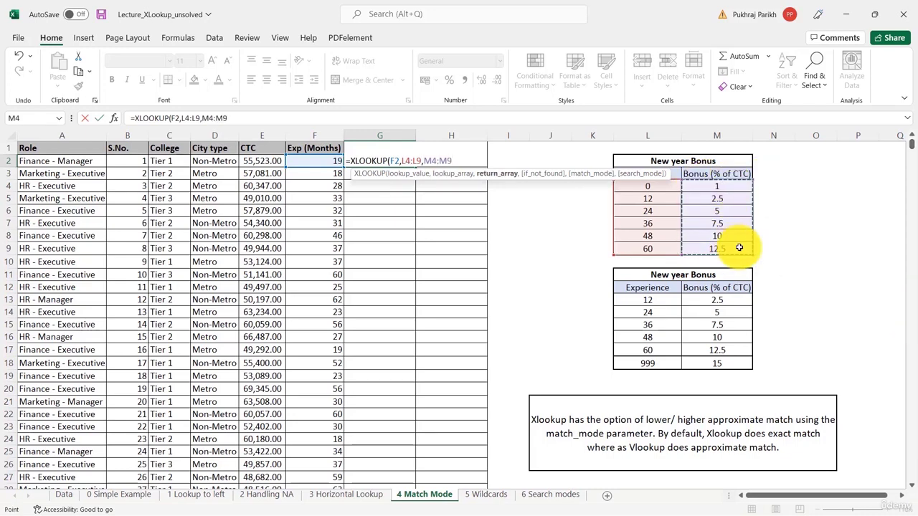
{"action": "type", "text": ","}
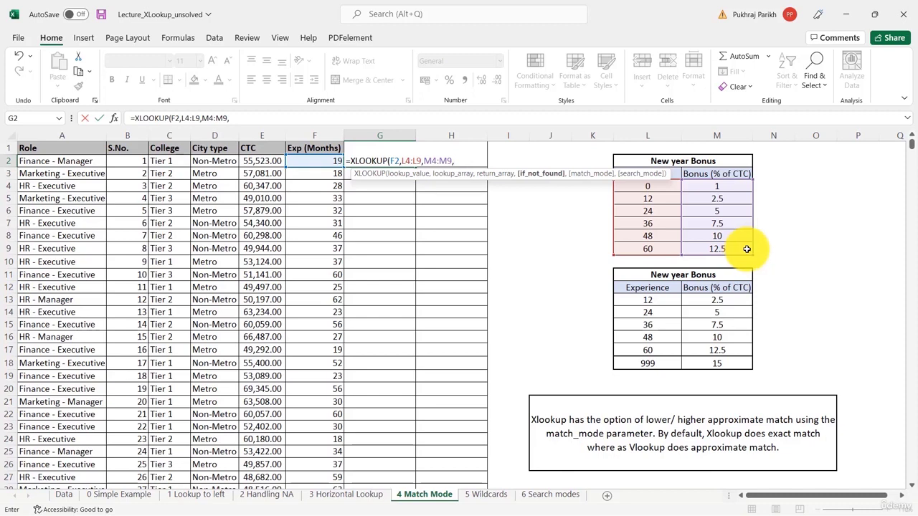
{"action": "type", "text": ","}
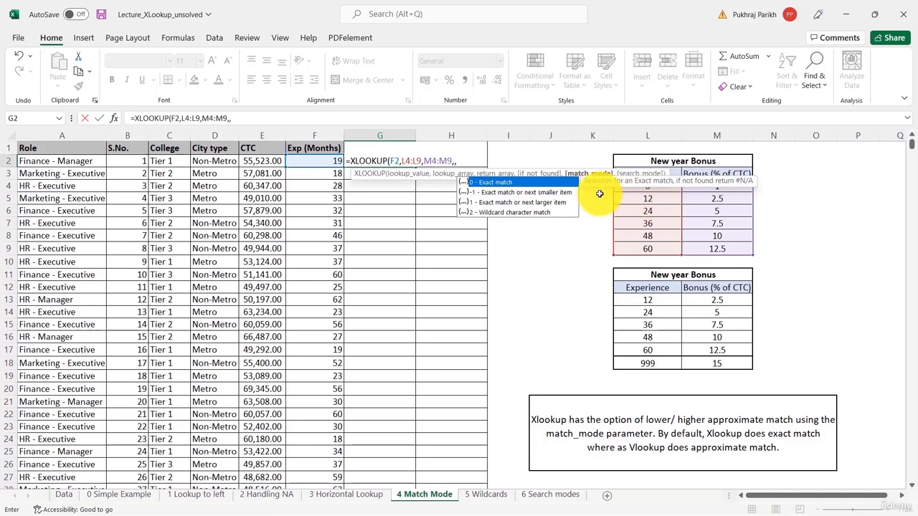
{"action": "double_click", "coordinate": [491, 192]}
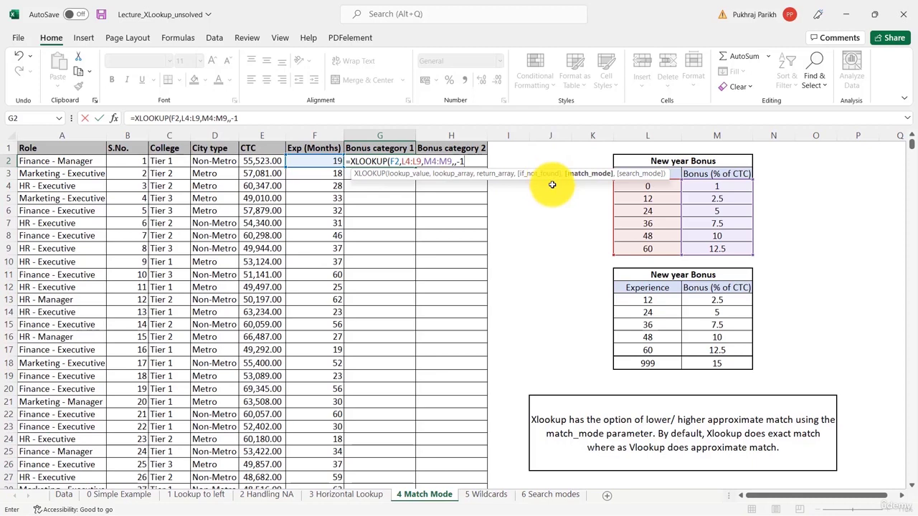
{"action": "type", "text": ")"}
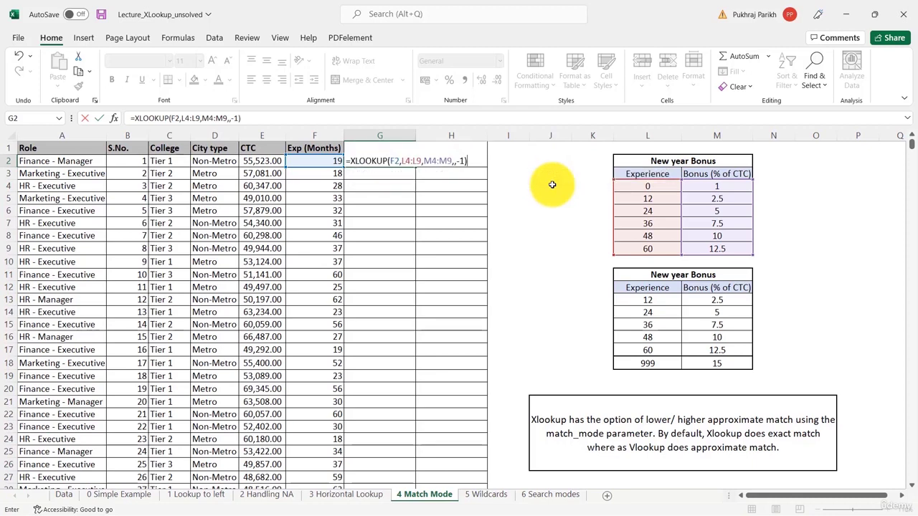
{"action": "key", "text": "Return"}
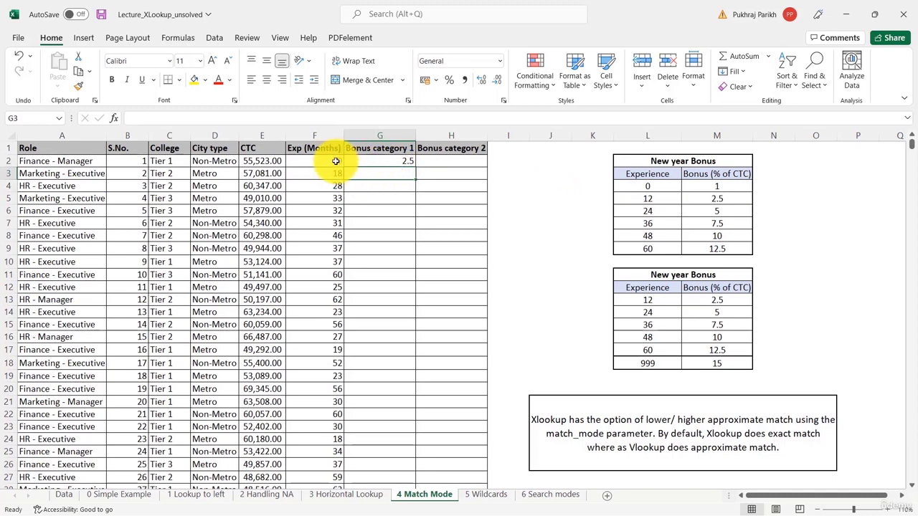
{"action": "left_click", "coordinate": [709, 198]}
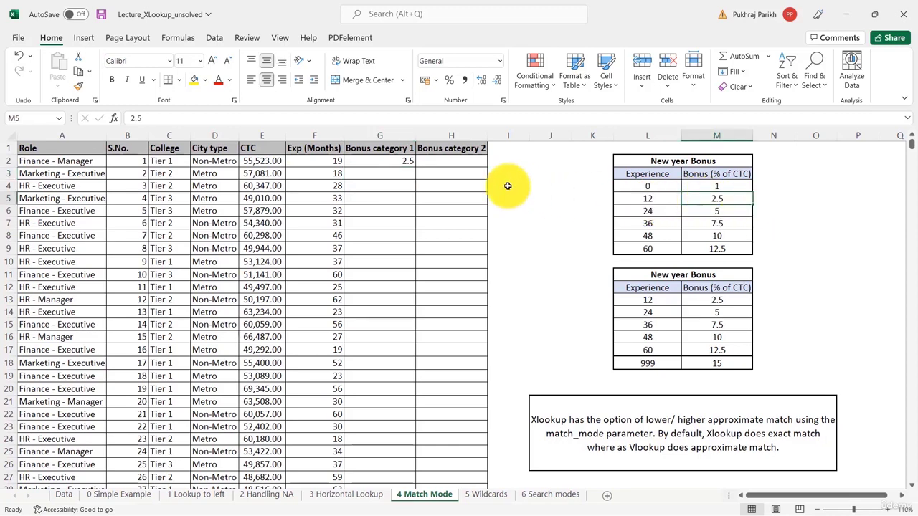
Make the G2 formula's lookup and return arrays absolute as $L$4:$L$9 and $M$4:$M$9, and reselect G2.
{"action": "left_click", "coordinate": [405, 160]}
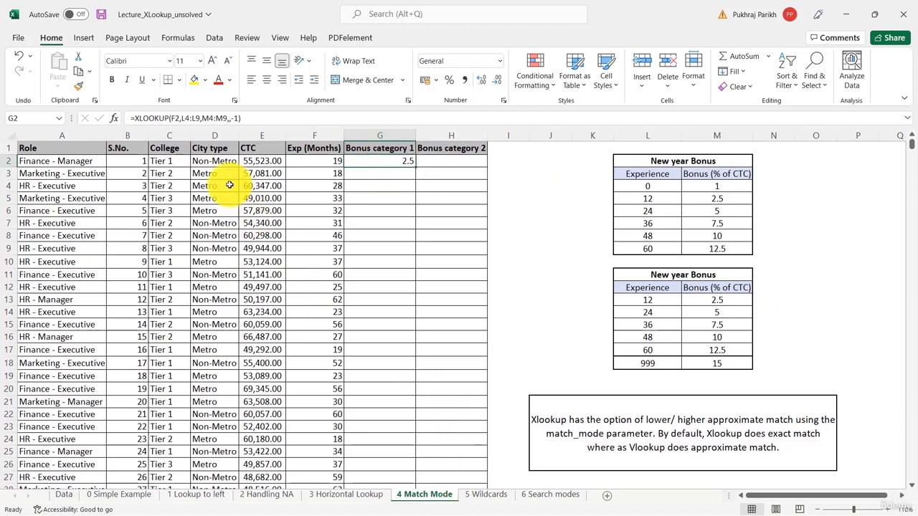
{"action": "left_click", "coordinate": [182, 119]}
{"action": "left_click_drag", "start_coordinate": [182, 121], "coordinate": [199, 122]}
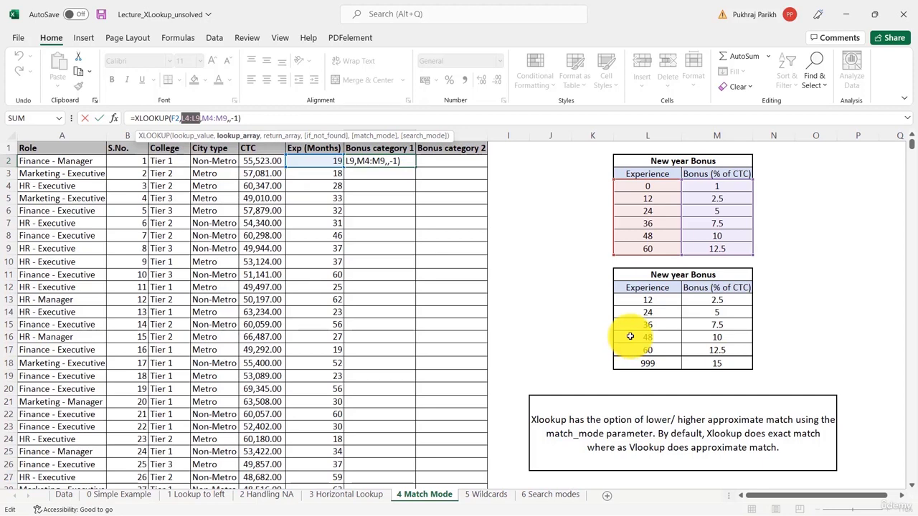
{"action": "key", "text": "F4"}
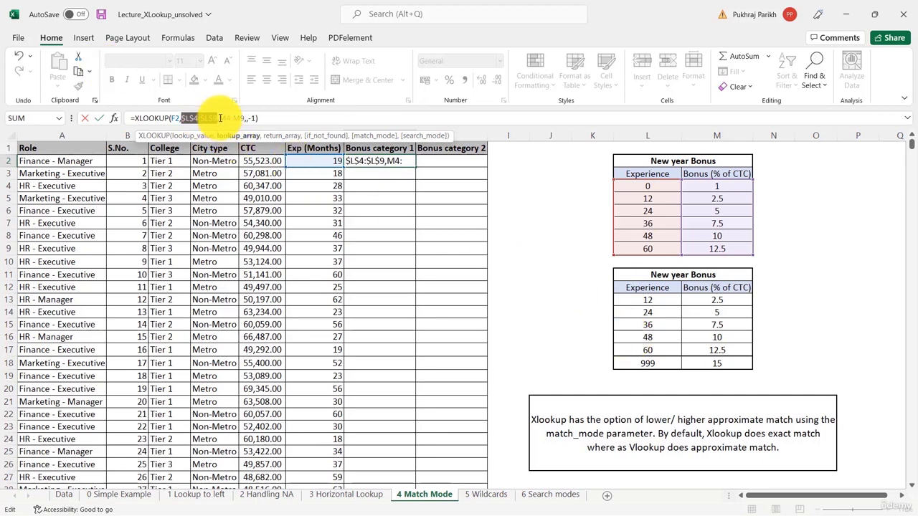
{"action": "left_click", "coordinate": [219, 118]}
{"action": "left_click_drag", "start_coordinate": [219, 118], "coordinate": [242, 118]}
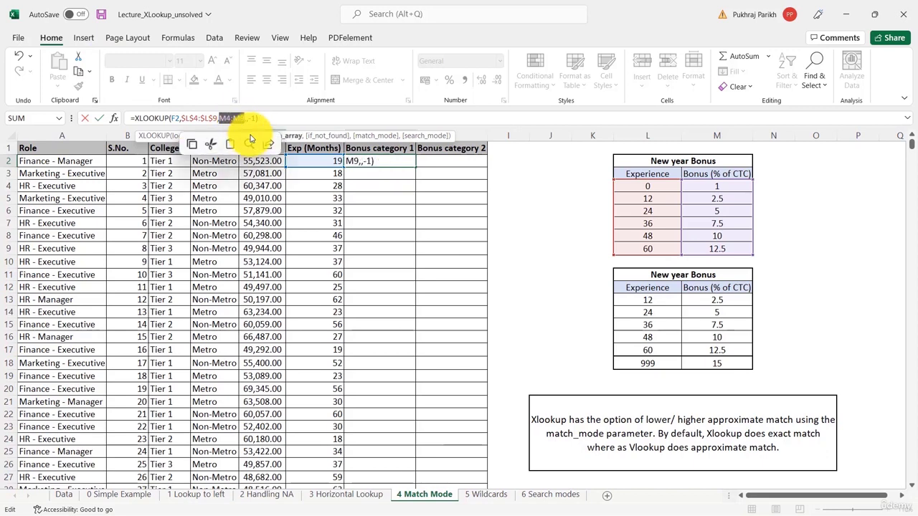
{"action": "key", "text": "F4"}
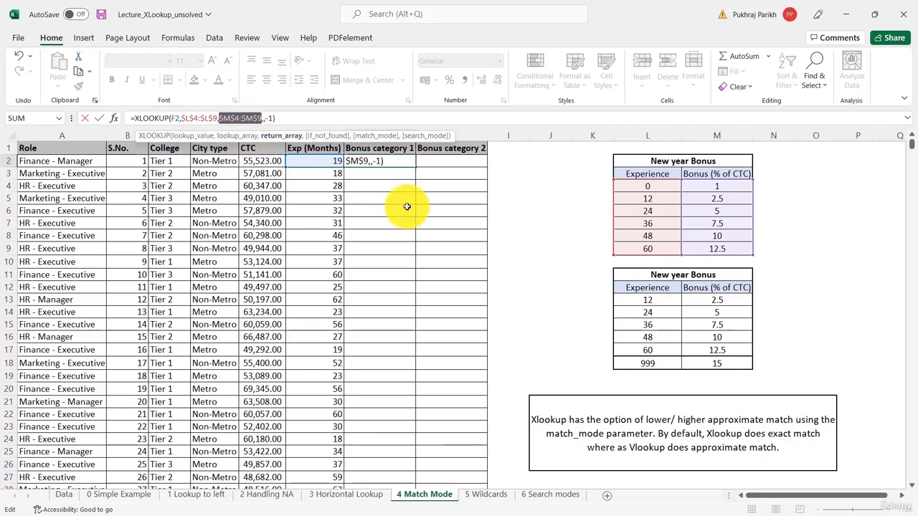
{"action": "key", "text": "Return"}
{"action": "left_click", "coordinate": [391, 160]}
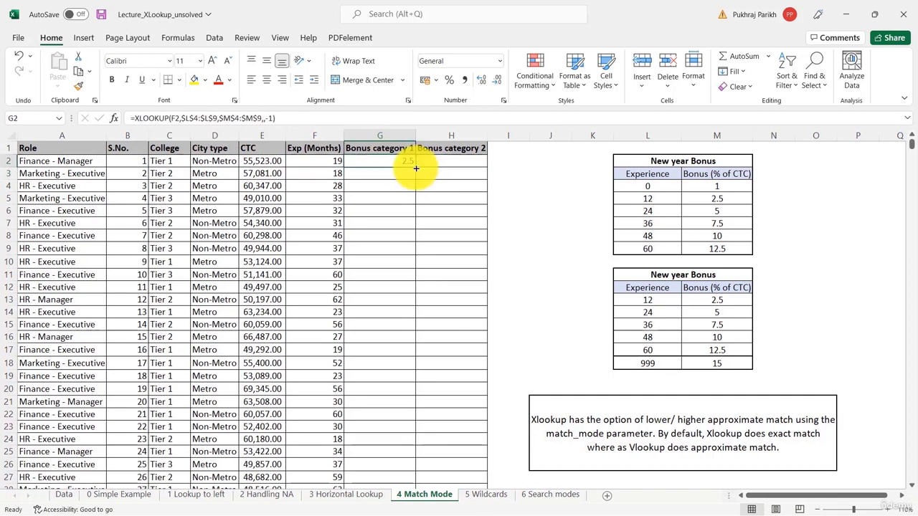
Fill the G2 formula down the Bonus category 1 column and check row 20's bonus against the upper table's 48-month bracket.
{"action": "double_click", "coordinate": [415, 166]}
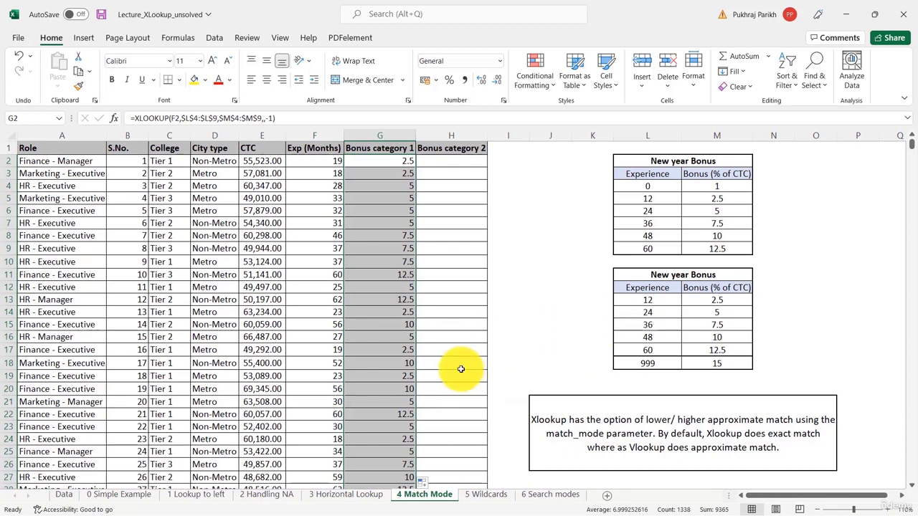
{"action": "left_click", "coordinate": [331, 388]}
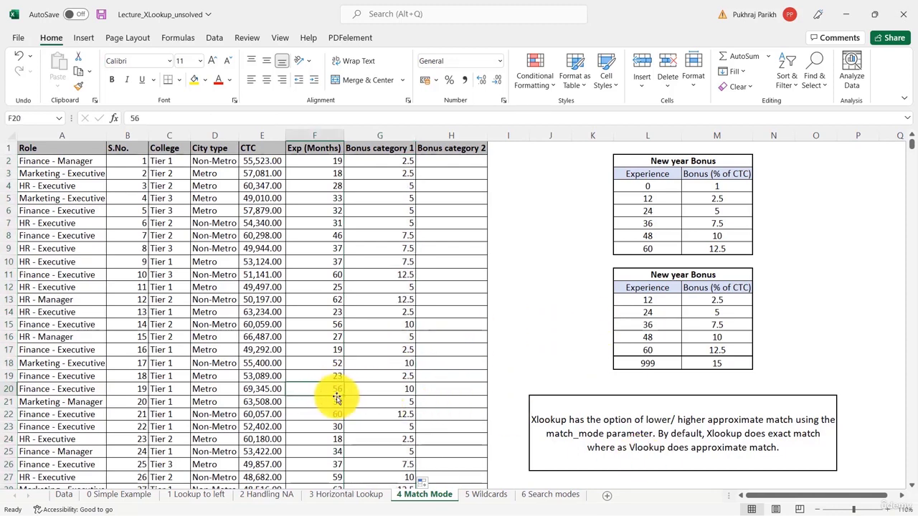
{"action": "left_click", "coordinate": [655, 237]}
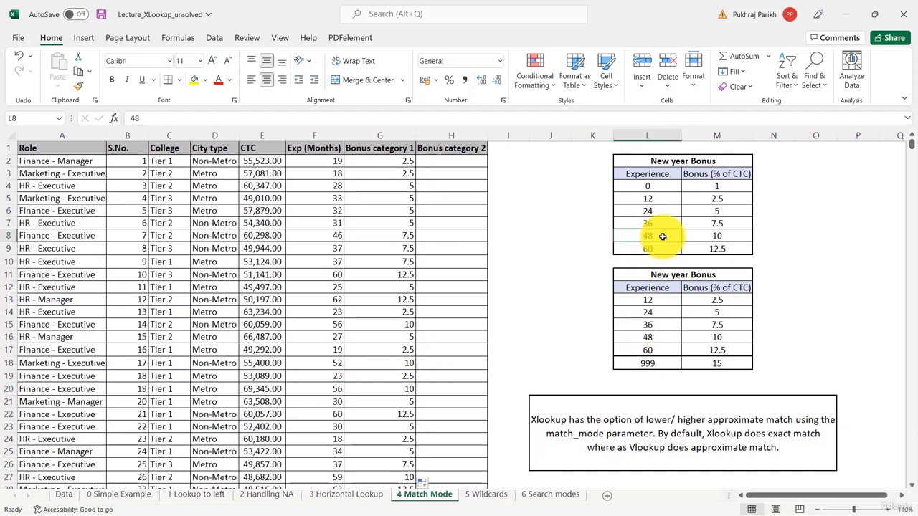
{"action": "left_click", "coordinate": [692, 238]}
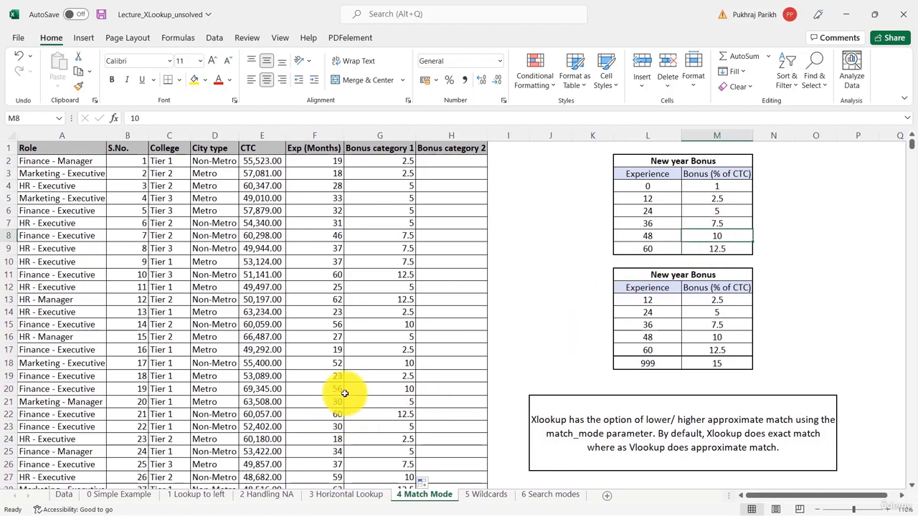
{"action": "left_click_drag", "start_coordinate": [344, 393], "coordinate": [420, 380]}
{"action": "left_click", "coordinate": [402, 387]}
{"action": "left_click_drag", "start_coordinate": [318, 390], "coordinate": [393, 389]}
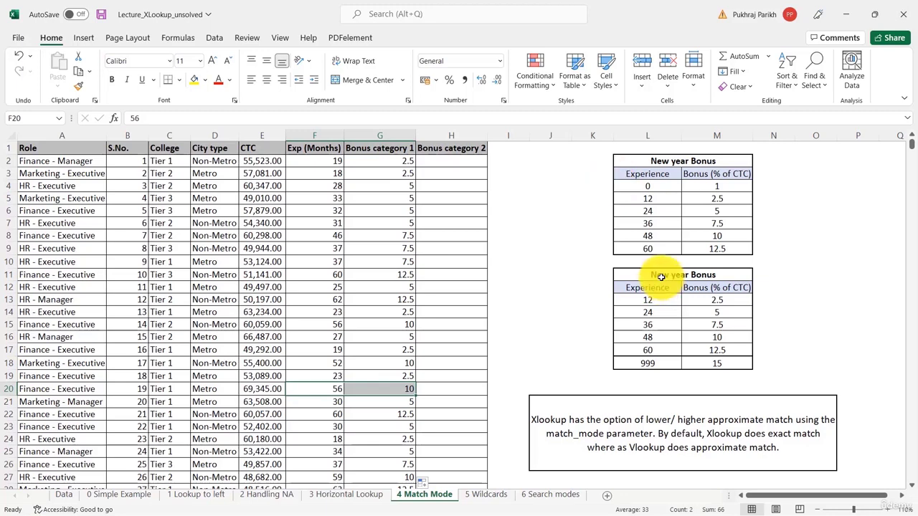
Examine the lower New year Bonus table's experience brackets against the upper table's, and which bracket and bonus apply to the experience in F2.
{"action": "left_click_drag", "start_coordinate": [659, 276], "coordinate": [676, 363]}
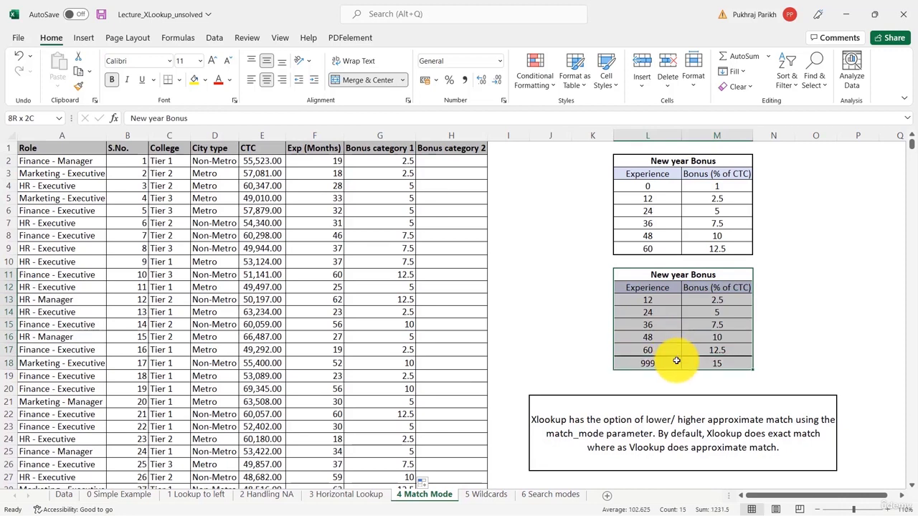
{"action": "left_click", "coordinate": [649, 297]}
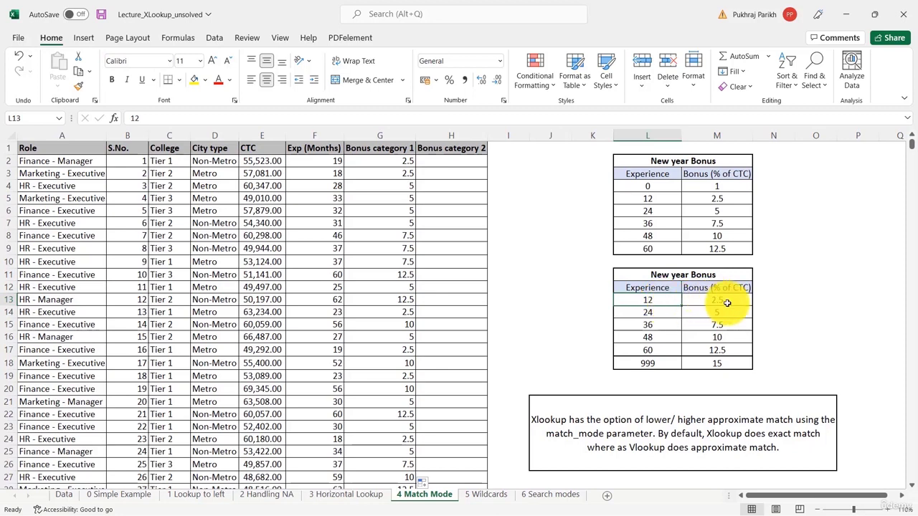
{"action": "left_click", "coordinate": [649, 313]}
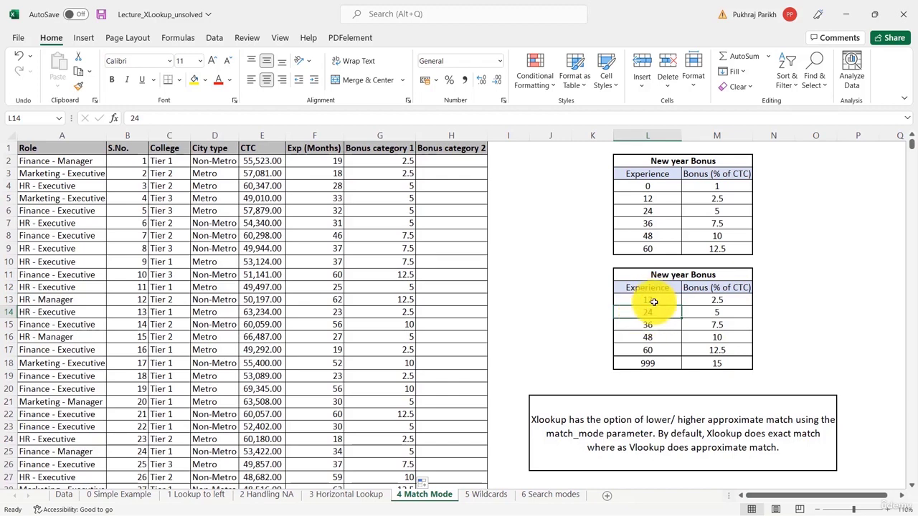
{"action": "left_click_drag", "start_coordinate": [651, 302], "coordinate": [656, 342]}
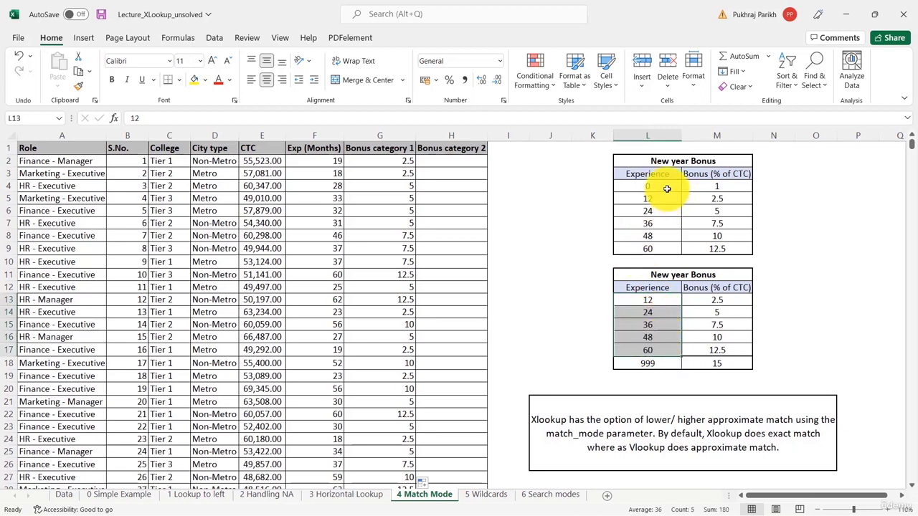
{"action": "left_click_drag", "start_coordinate": [665, 188], "coordinate": [669, 242]}
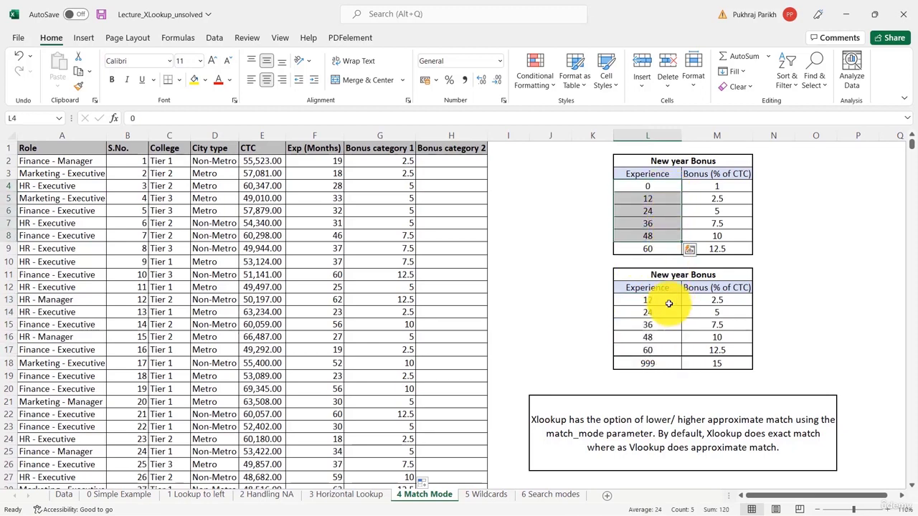
{"action": "left_click_drag", "start_coordinate": [661, 299], "coordinate": [661, 354]}
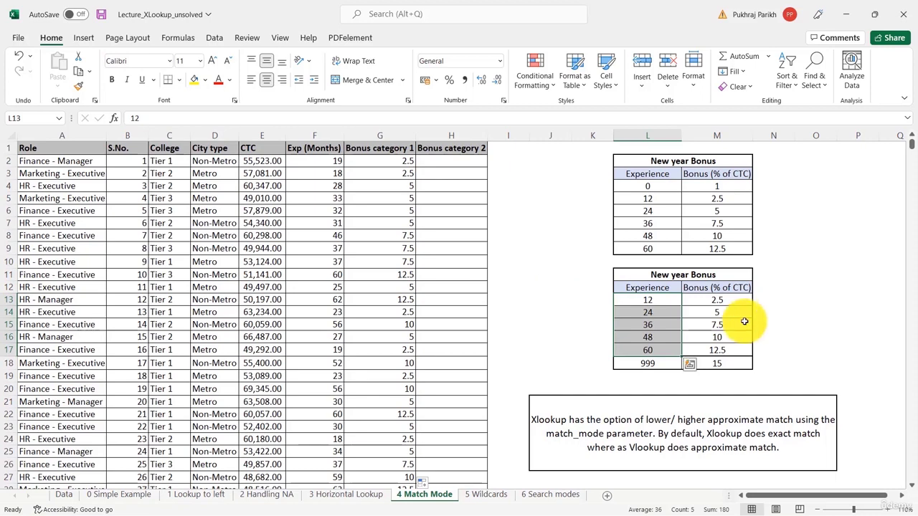
{"action": "left_click", "coordinate": [669, 301]}
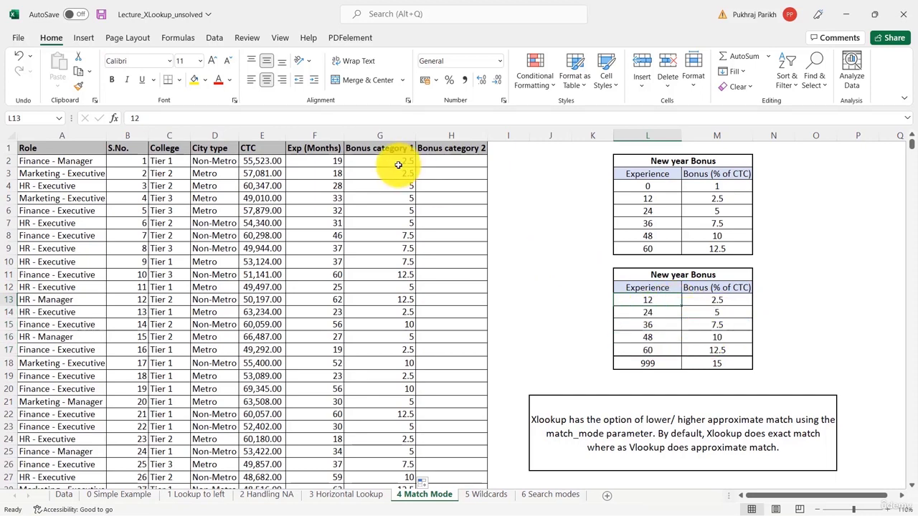
{"action": "left_click_drag", "start_coordinate": [671, 299], "coordinate": [655, 313]}
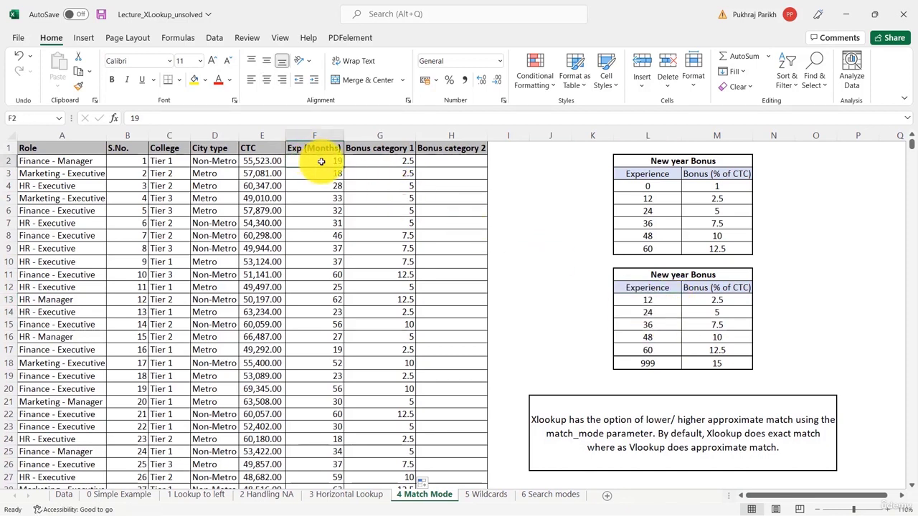
{"action": "left_click", "coordinate": [654, 313]}
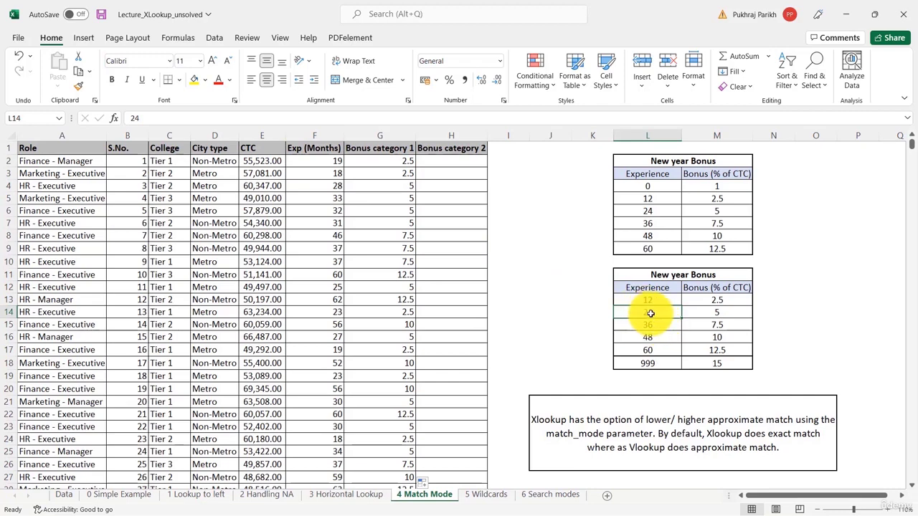
{"action": "left_click", "coordinate": [726, 317]}
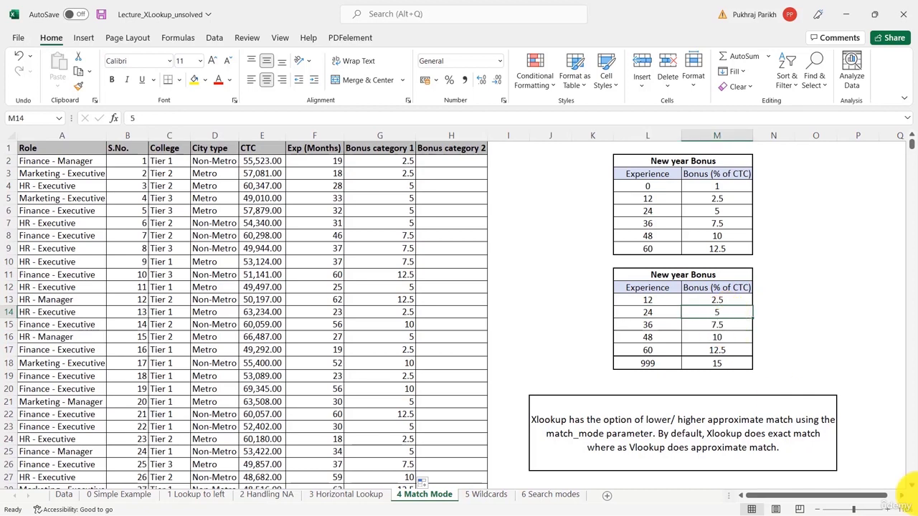
Start an XLOOKUP in H2 under Bonus category 2 with lookup value F2 and absolute lookup array $L$13:$L$18.
{"action": "left_click", "coordinate": [438, 162]}
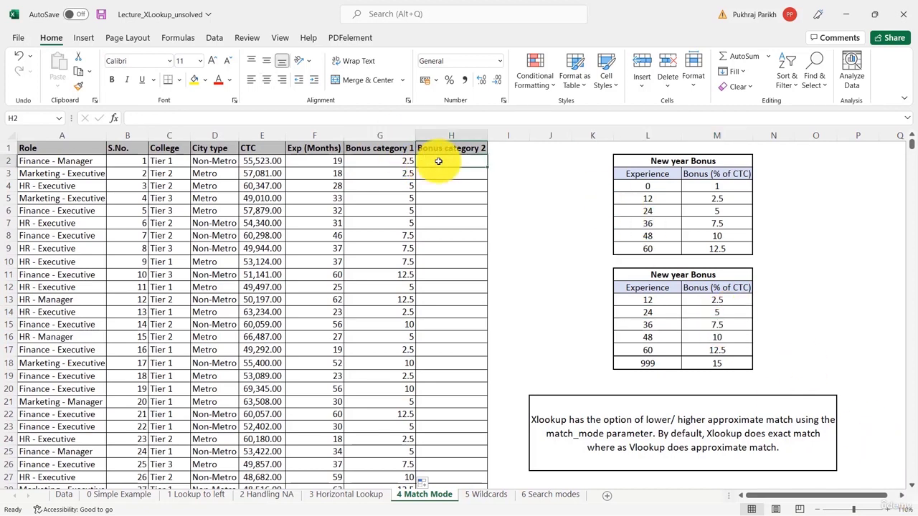
{"action": "type", "text": "=XLOOKUP("}
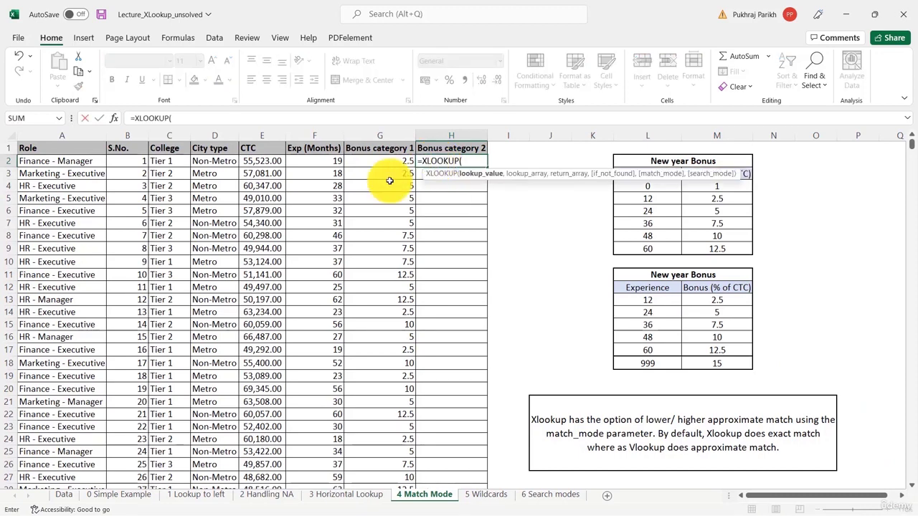
{"action": "left_click", "coordinate": [326, 161]}
{"action": "type", "text": ","}
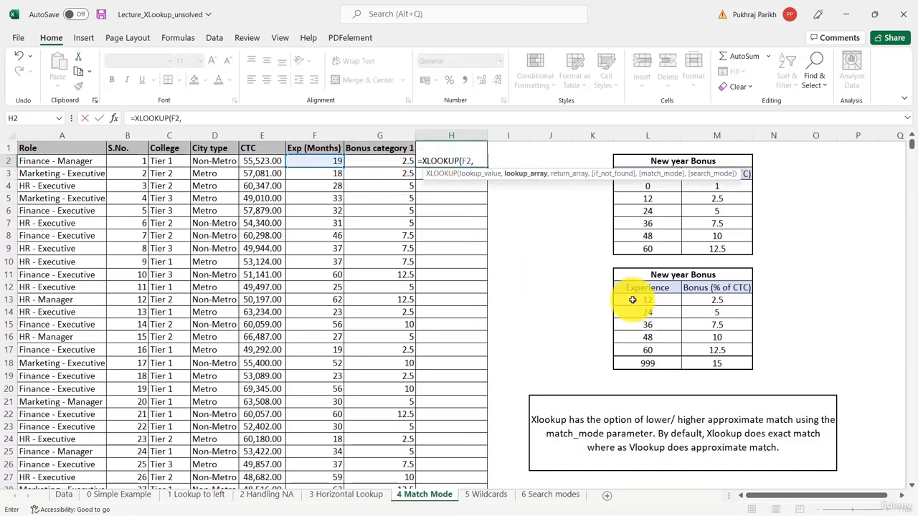
{"action": "left_click_drag", "start_coordinate": [645, 300], "coordinate": [648, 369]}
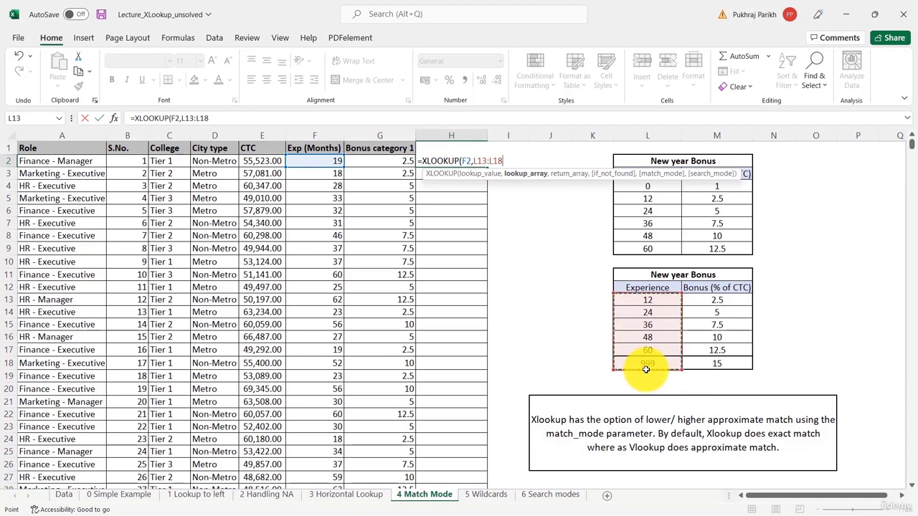
{"action": "key", "text": "F4"}
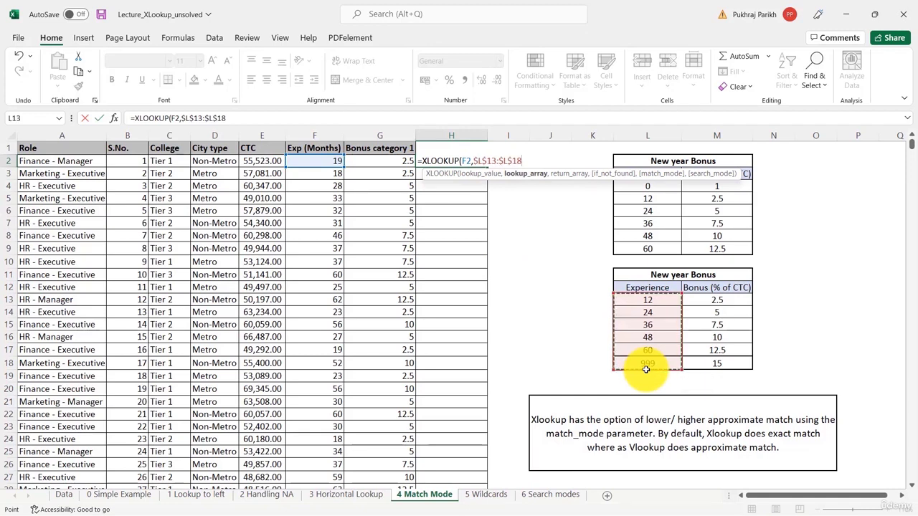
Complete the H2 XLOOKUP with return array $M$13:$M$18, if-not-found left empty and match mode 1, and compare its result with L14 and M14.
{"action": "type", "text": ","}
{"action": "left_click_drag", "start_coordinate": [719, 303], "coordinate": [719, 359]}
{"action": "key", "text": "F4"}
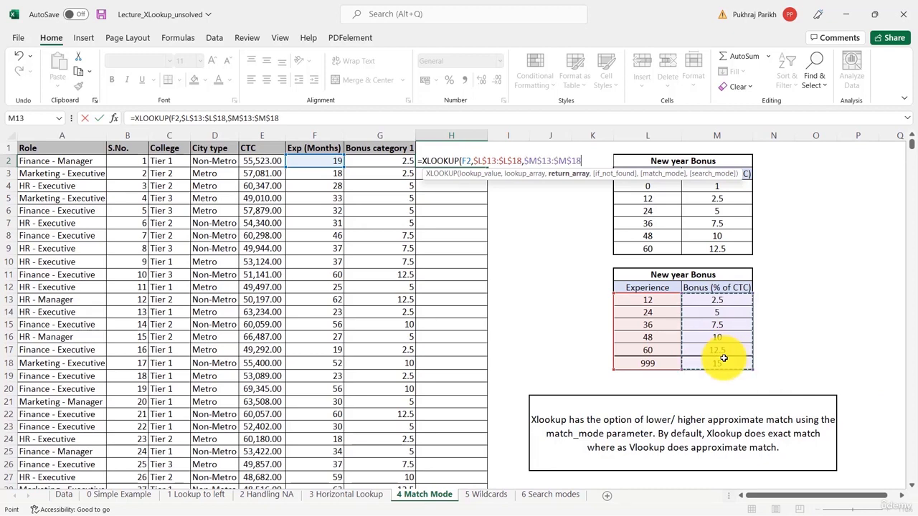
{"action": "type", "text": "."}
{"action": "type", "text": ","}
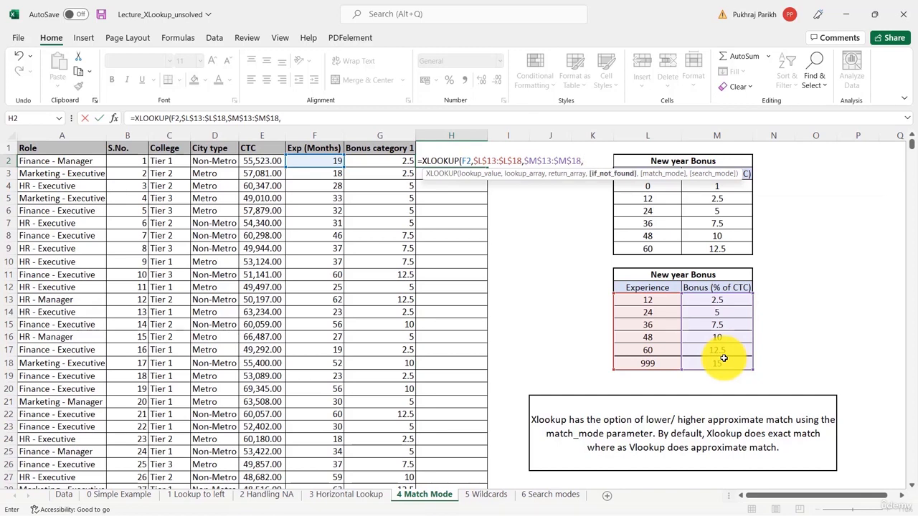
{"action": "type", "text": ",1"}
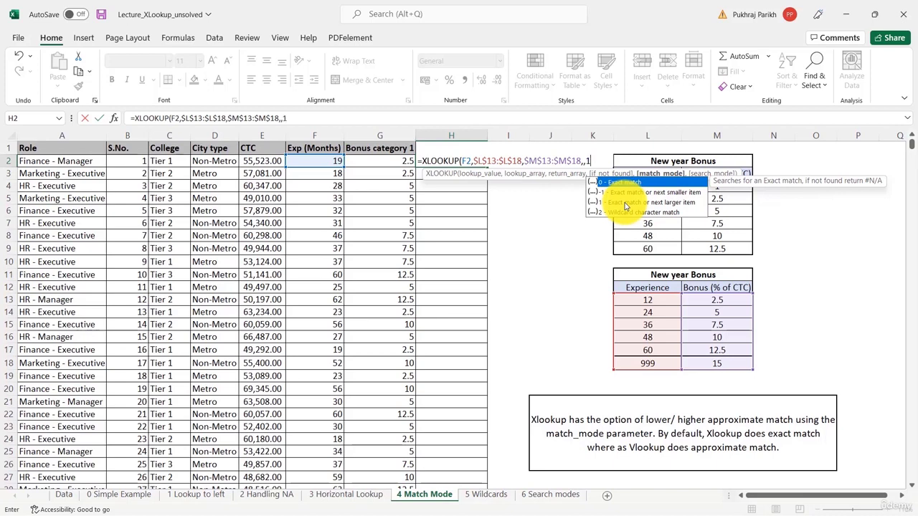
{"action": "type", "text": ")"}
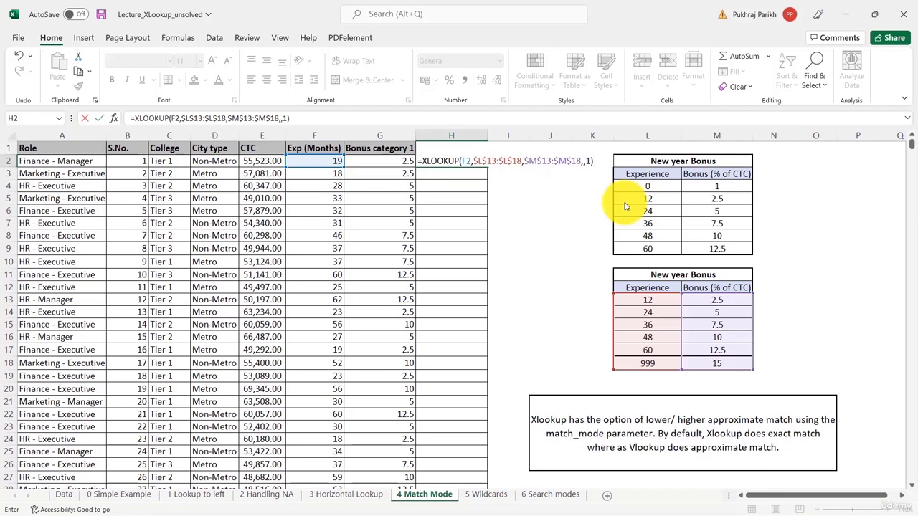
{"action": "key", "text": "Return"}
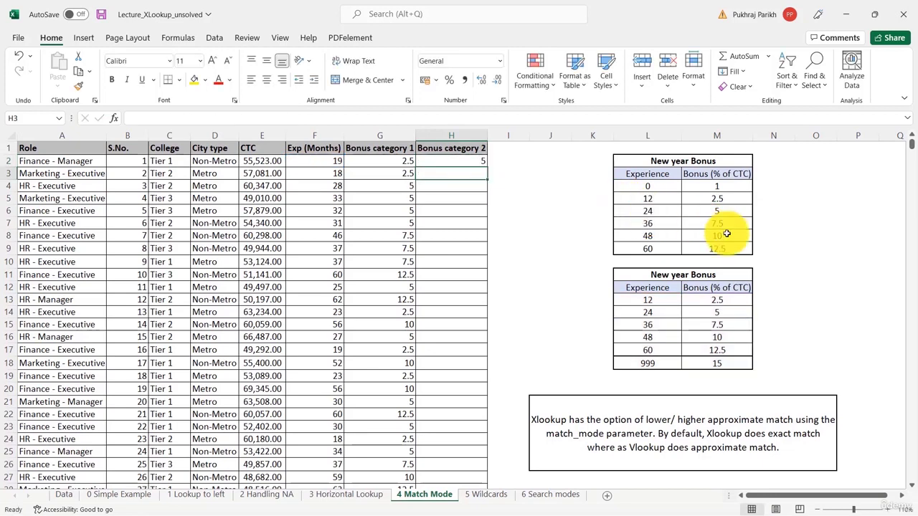
{"action": "left_click", "coordinate": [717, 311]}
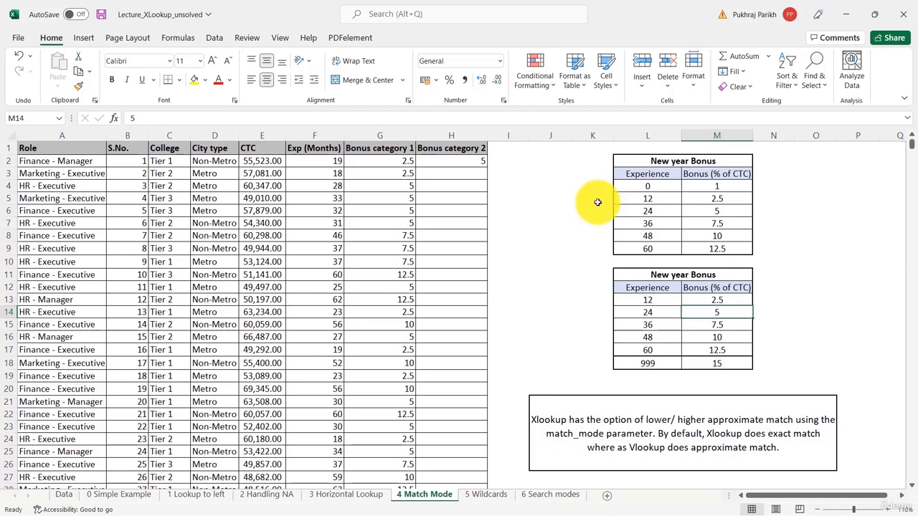
{"action": "left_click", "coordinate": [331, 159]}
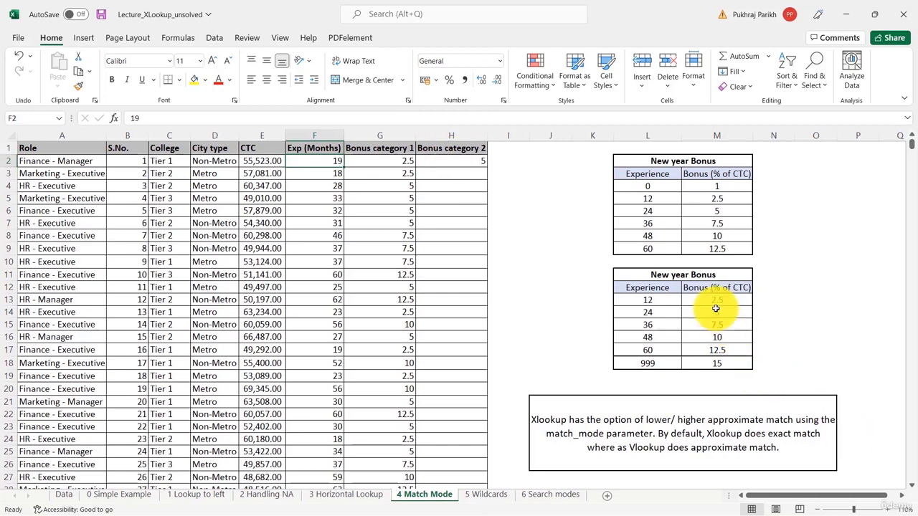
{"action": "left_click", "coordinate": [713, 311]}
{"action": "left_click", "coordinate": [653, 313]}
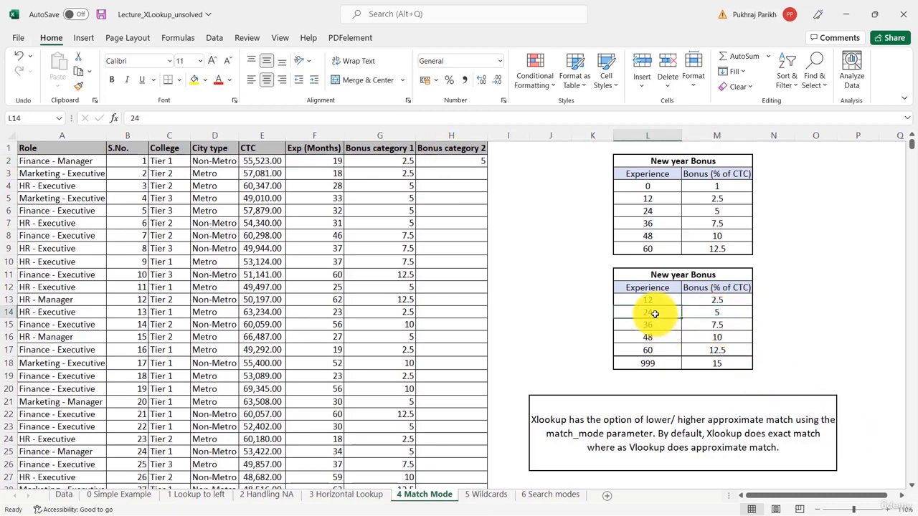
Fill the H2 formula down the Bonus category 2 column and check row 20's experience against the lower table's 60 and 999 brackets.
{"action": "left_click", "coordinate": [483, 161]}
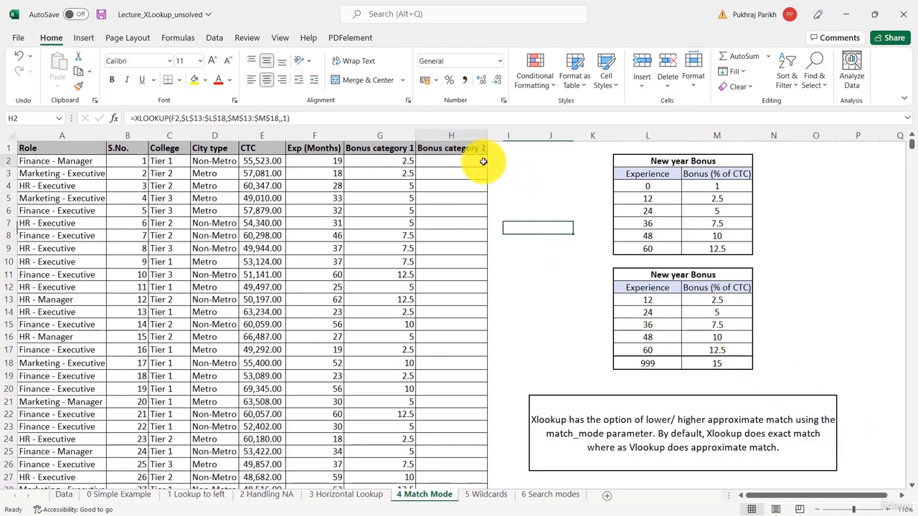
{"action": "double_click", "coordinate": [486, 165]}
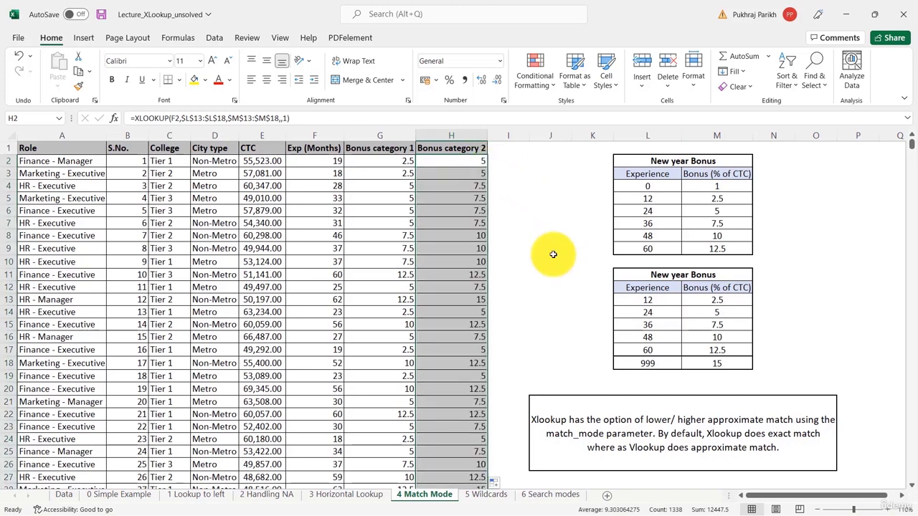
{"action": "key", "text": "Down"}
{"action": "key", "text": "Down"}
{"action": "key", "text": "Down"}
{"action": "key", "text": "Down"}
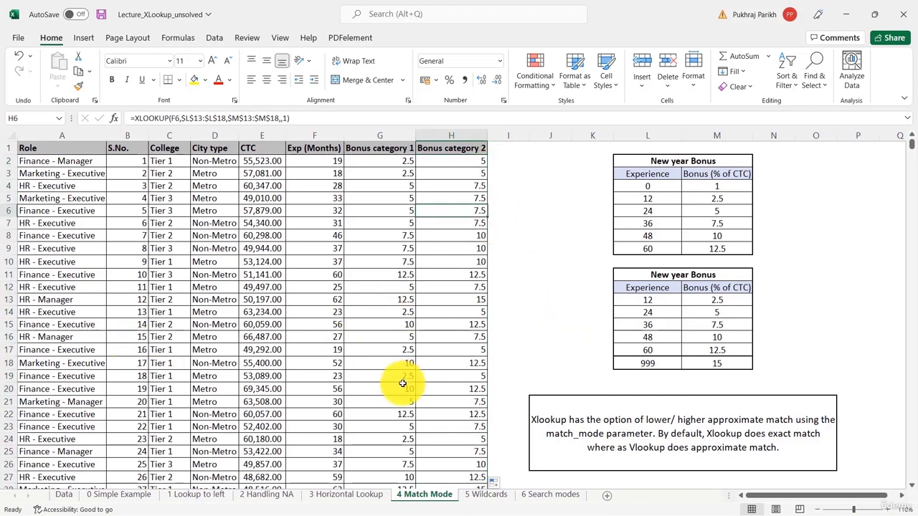
{"action": "left_click", "coordinate": [334, 391]}
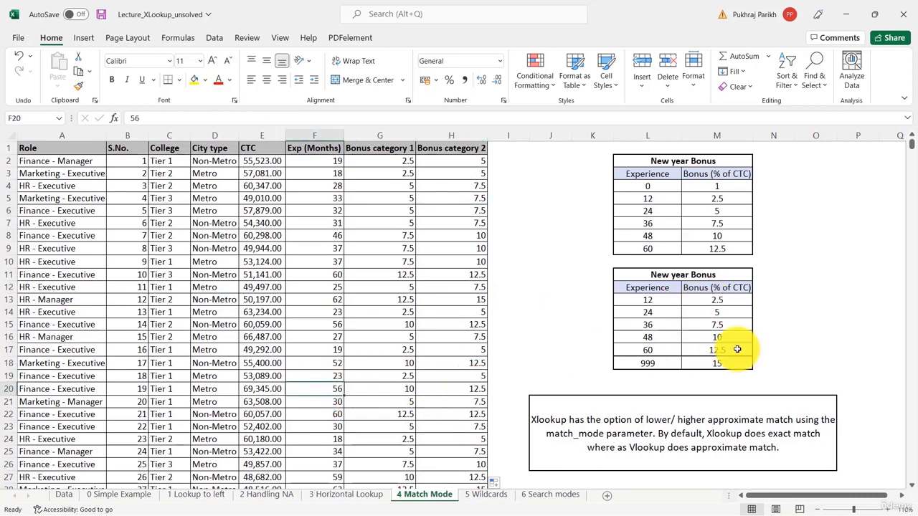
{"action": "left_click_drag", "start_coordinate": [661, 351], "coordinate": [658, 364]}
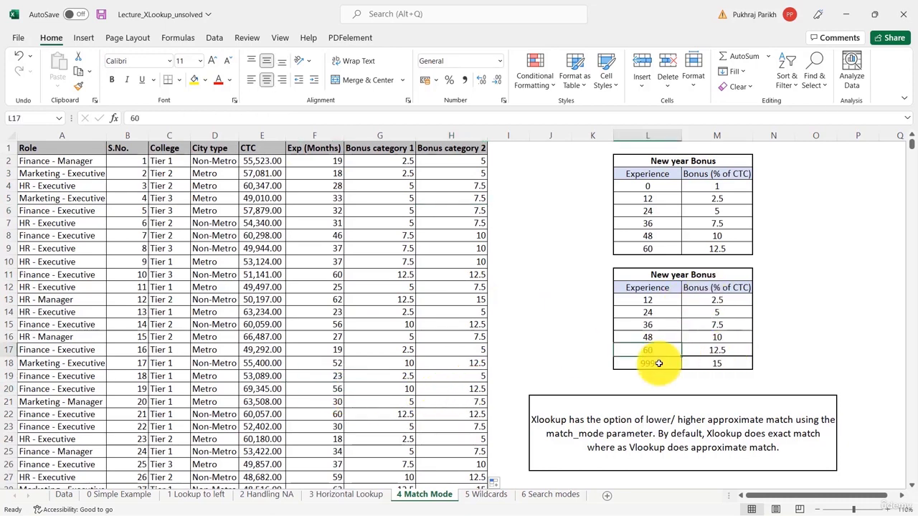
{"action": "left_click", "coordinate": [659, 365]}
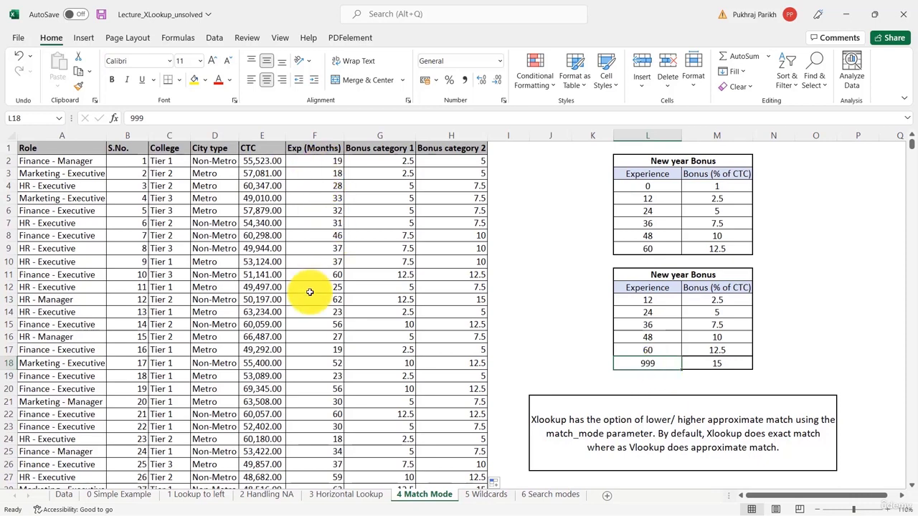
{"action": "left_click", "coordinate": [788, 342]}
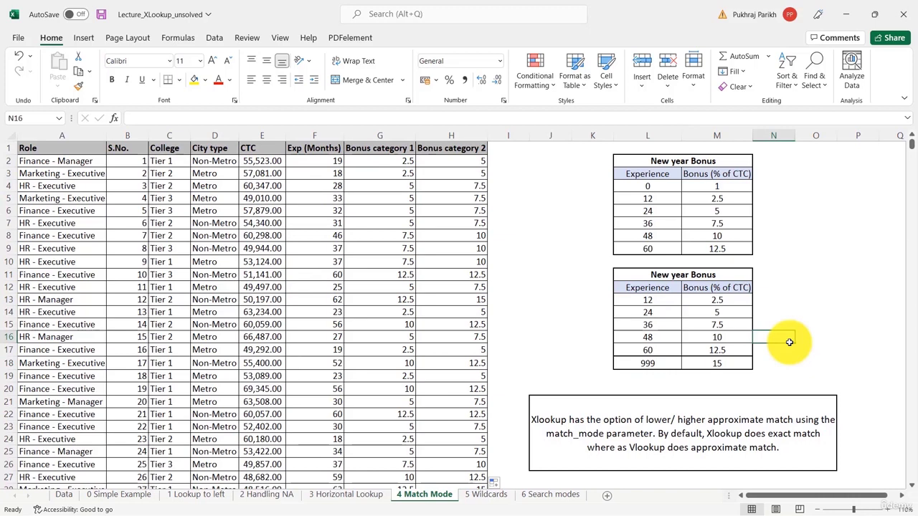